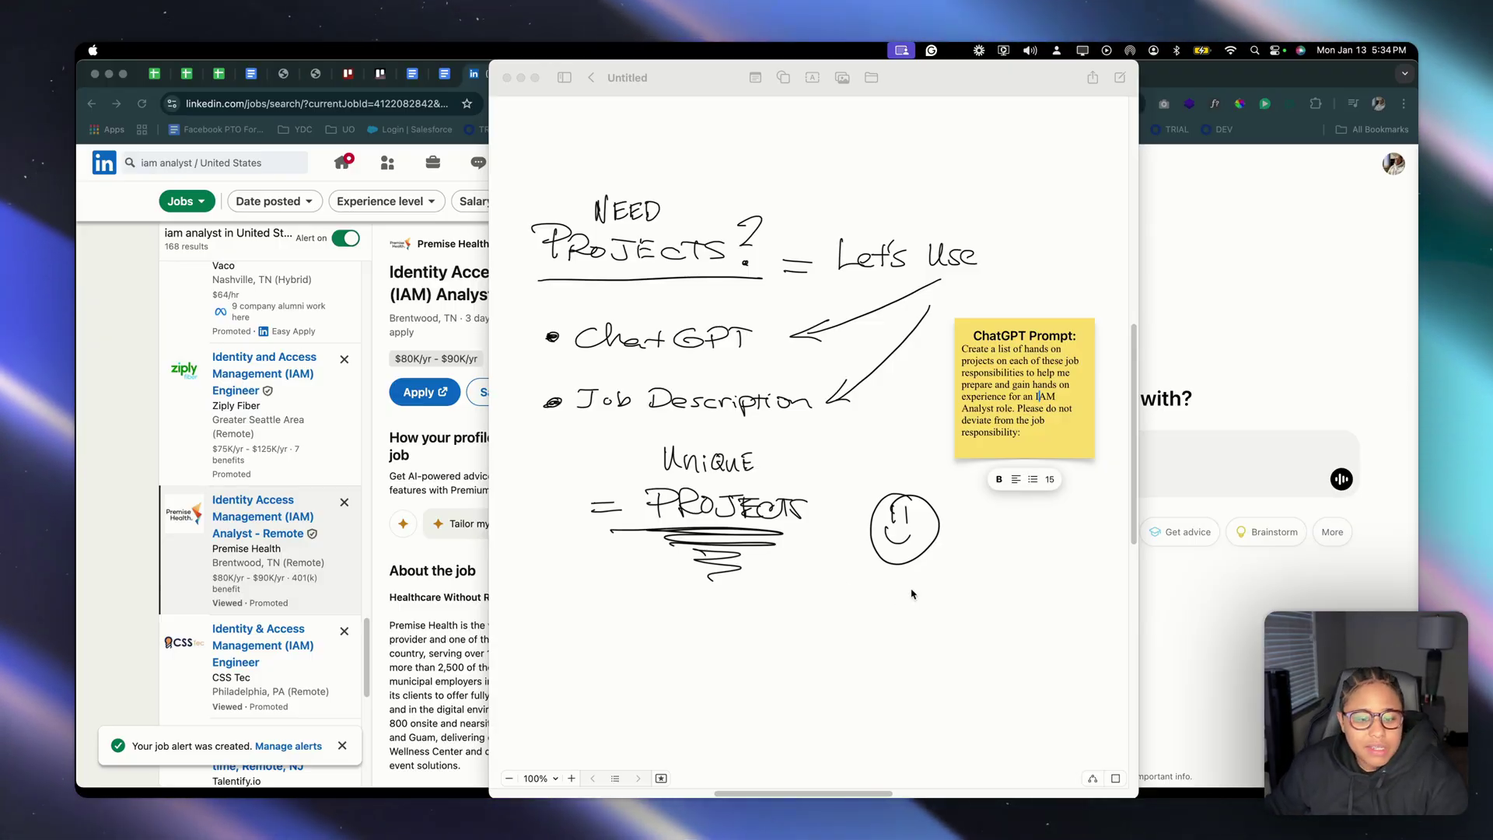
- Focus the Freeform board holding the sketch and the ChatGPT prompt sticky note
click(912, 594)
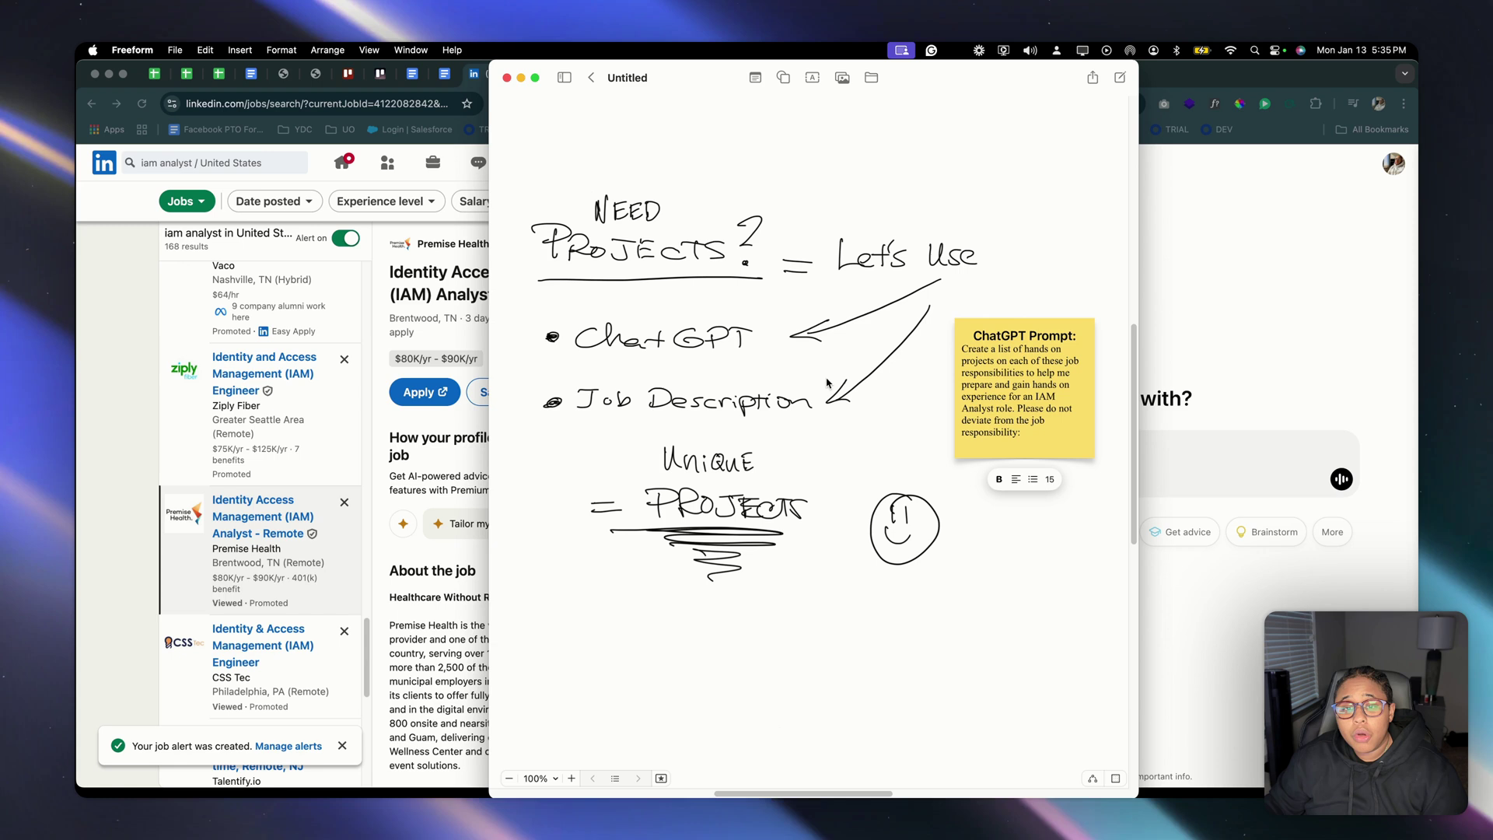
- Copy the sticky note's IAM projects prompt and minimize the Freeform board
drag(962, 350, 1010, 433)
key(super+c)
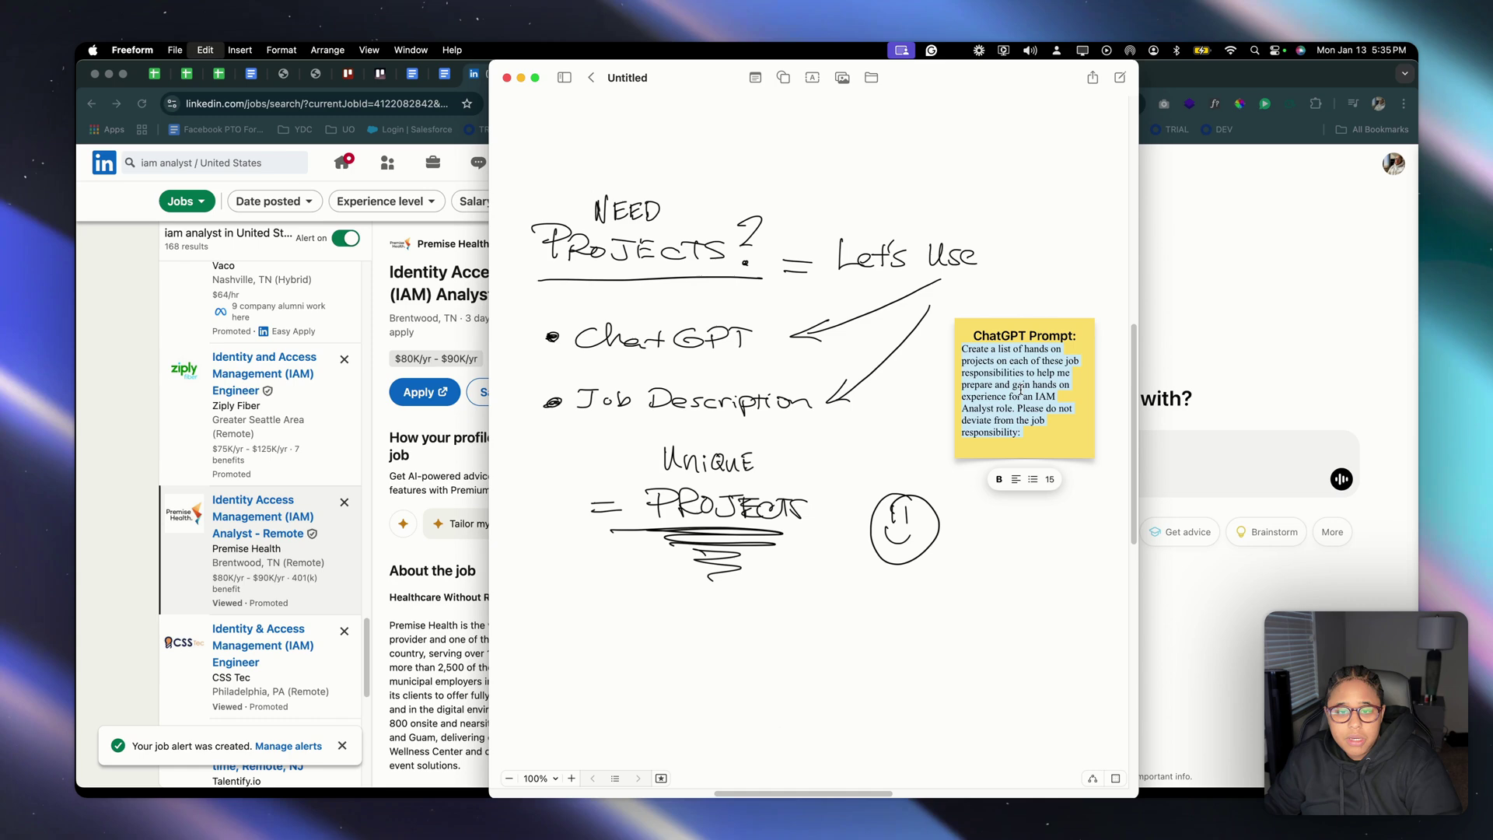
click(521, 78)
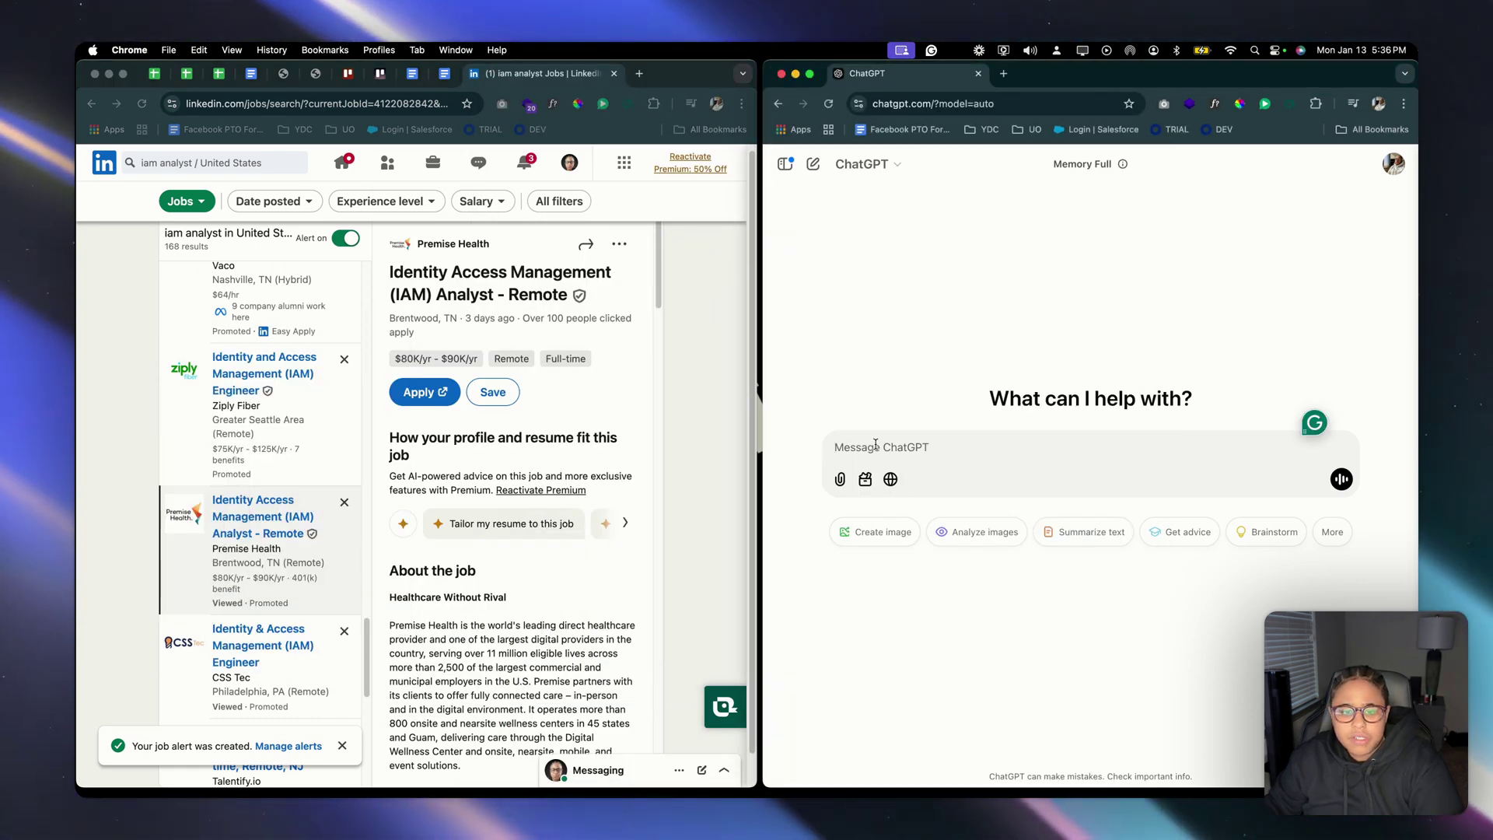
- Paste the IAM Analyst projects prompt into ChatGPT with blank lines below, then review the LinkedIn posting
key(super+v)
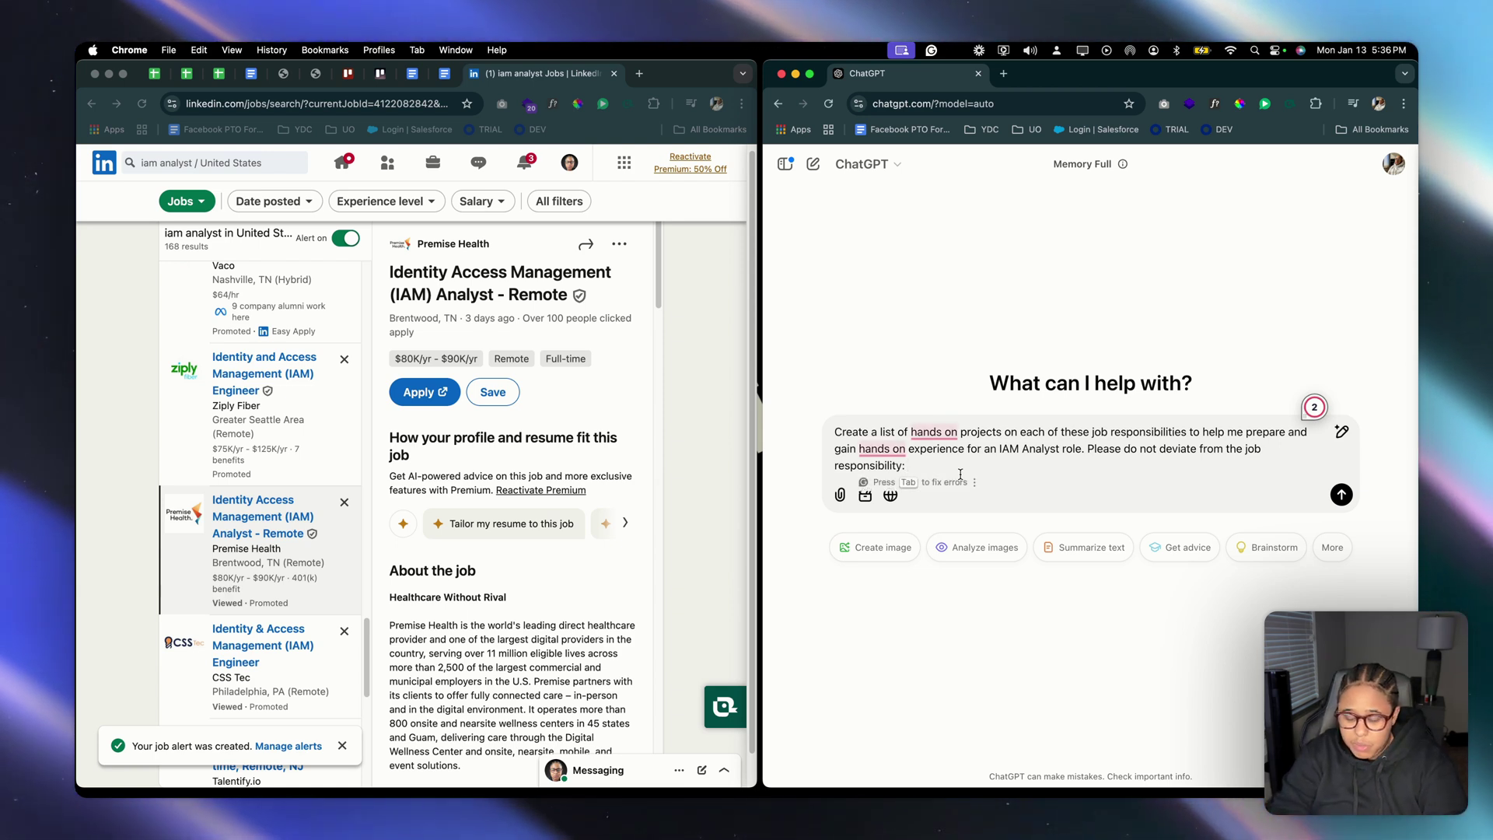
key(shift+Return)
key(shift+Return)
click(628, 402)
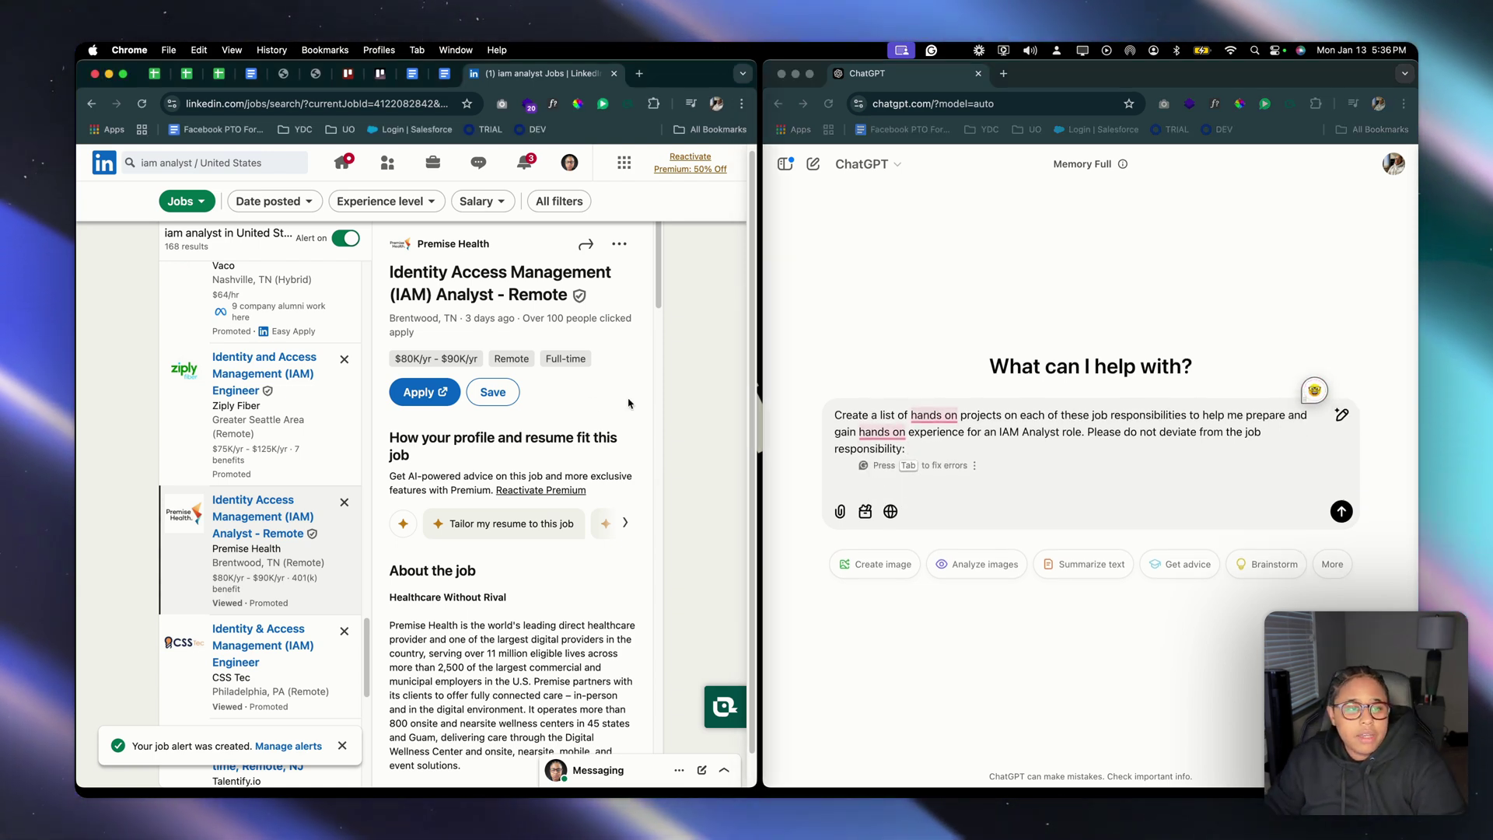
scroll(622, 406, up, 1)
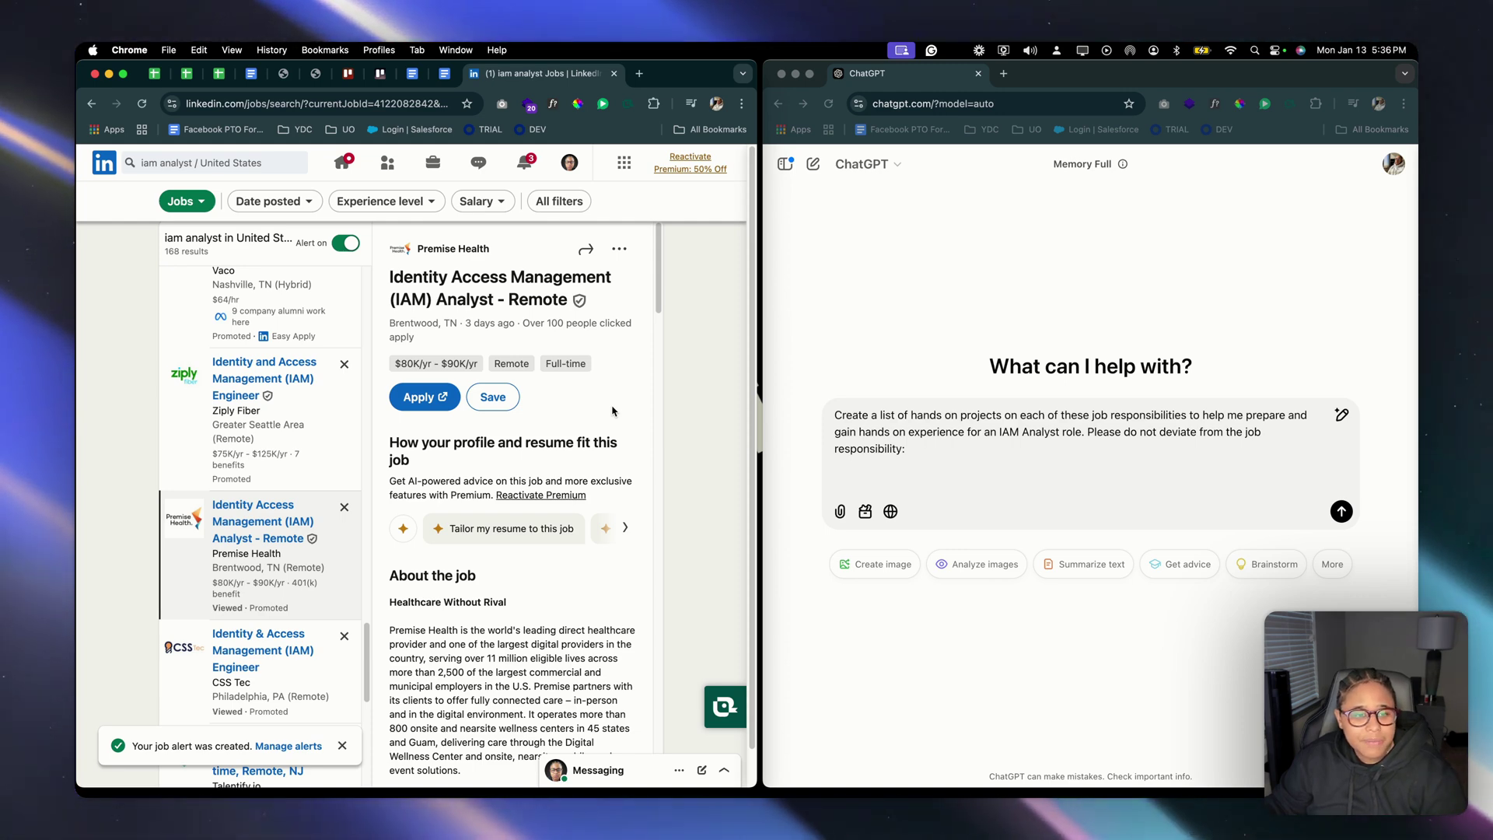
scroll(591, 445, down, 10)
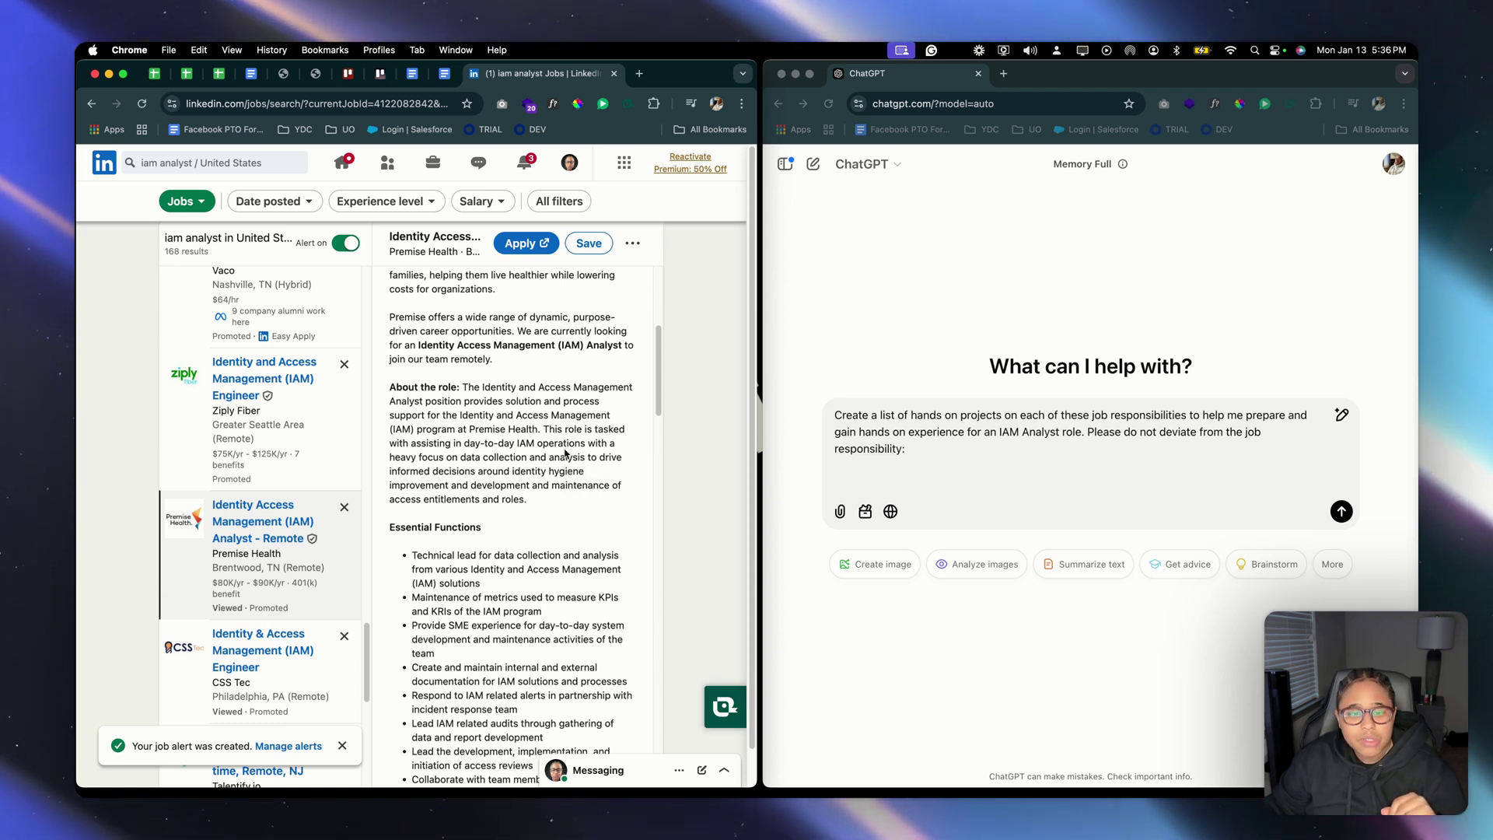
- Place the cursor below the ChatGPT prompt, then widen LinkedIn to show the Essential Functions list
click(849, 481)
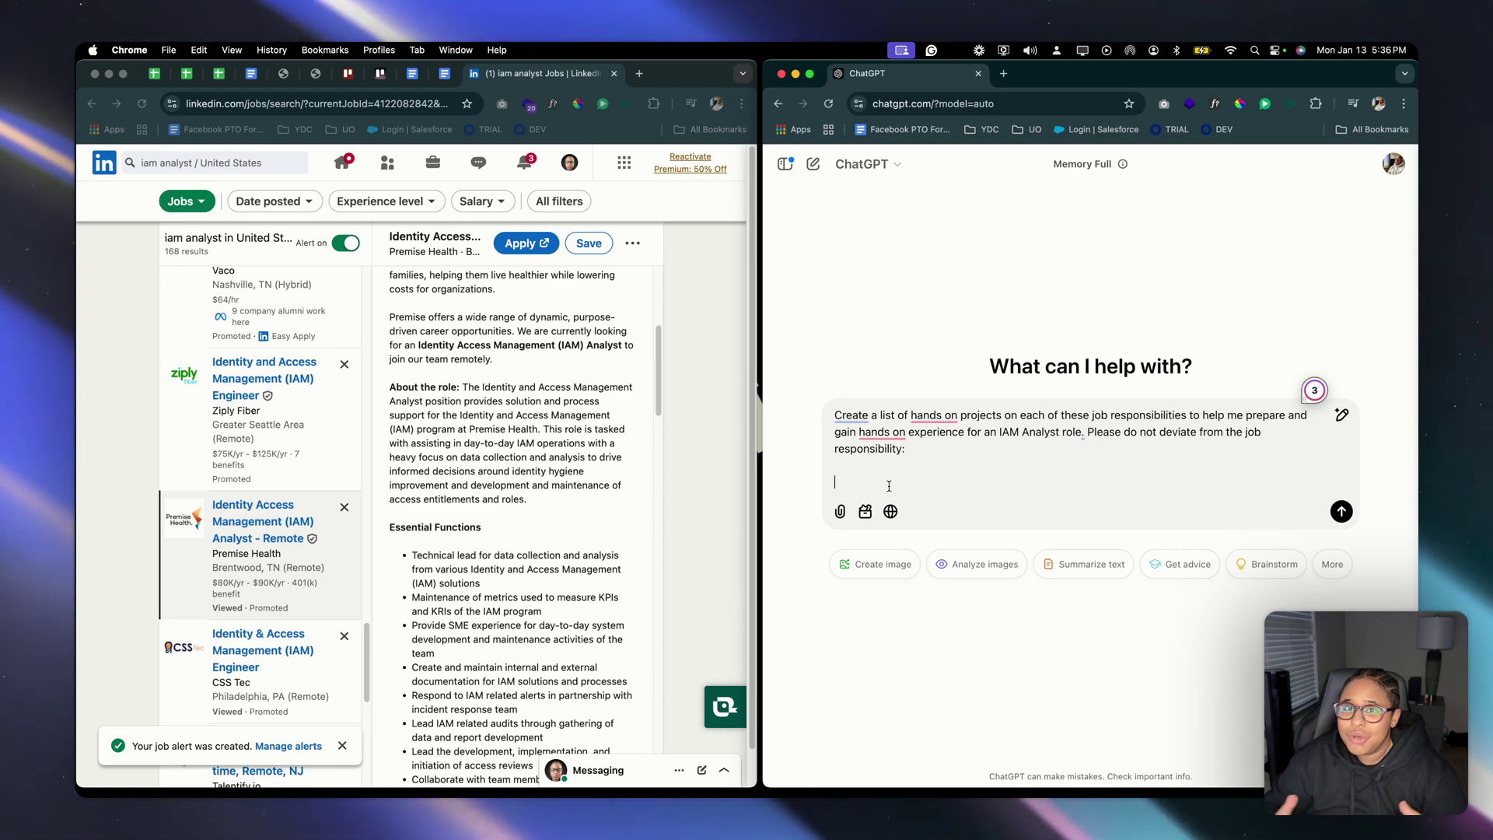
click(519, 478)
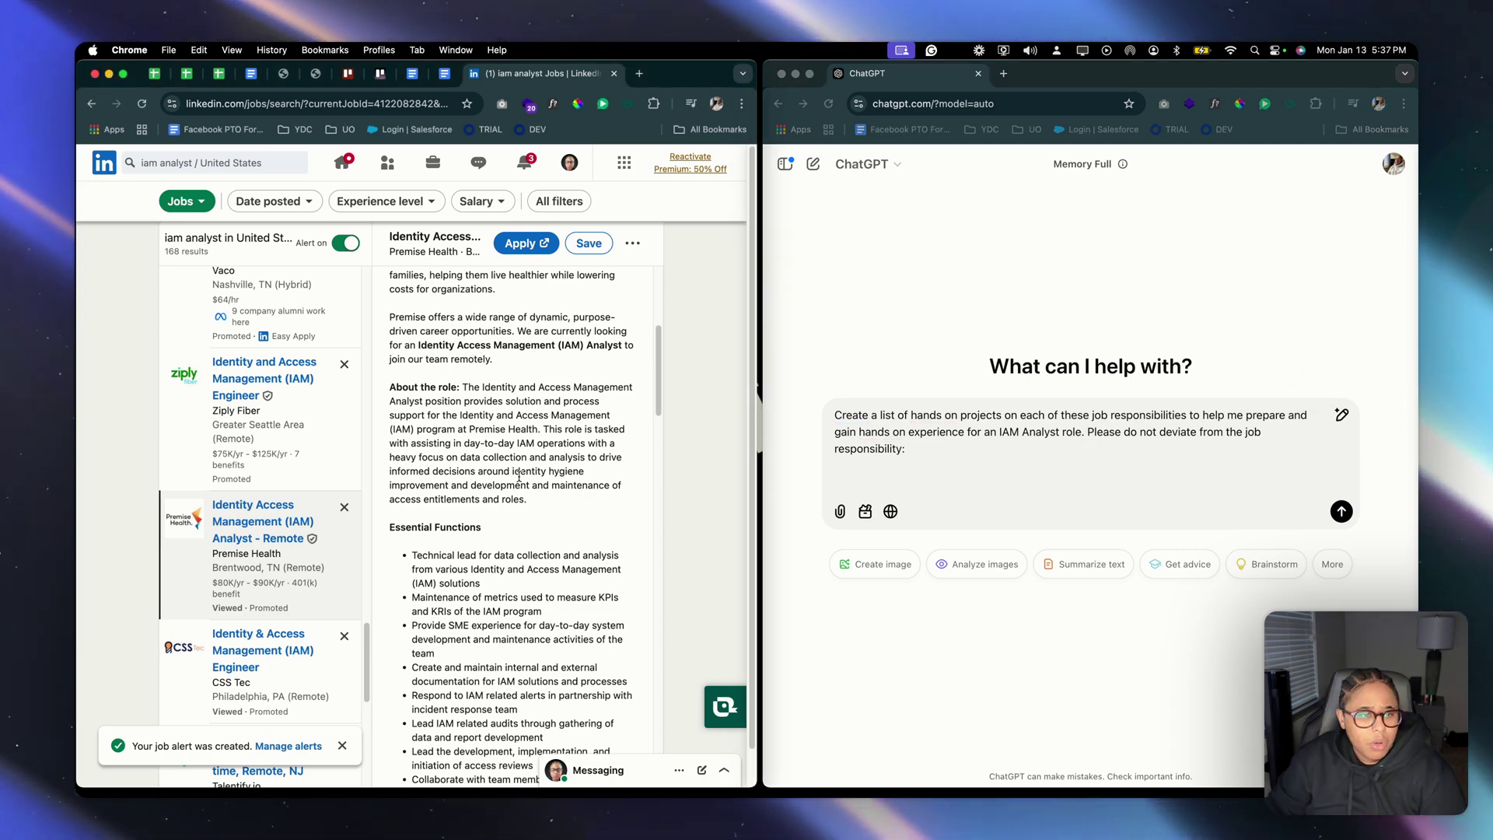
scroll(519, 478, down, 2)
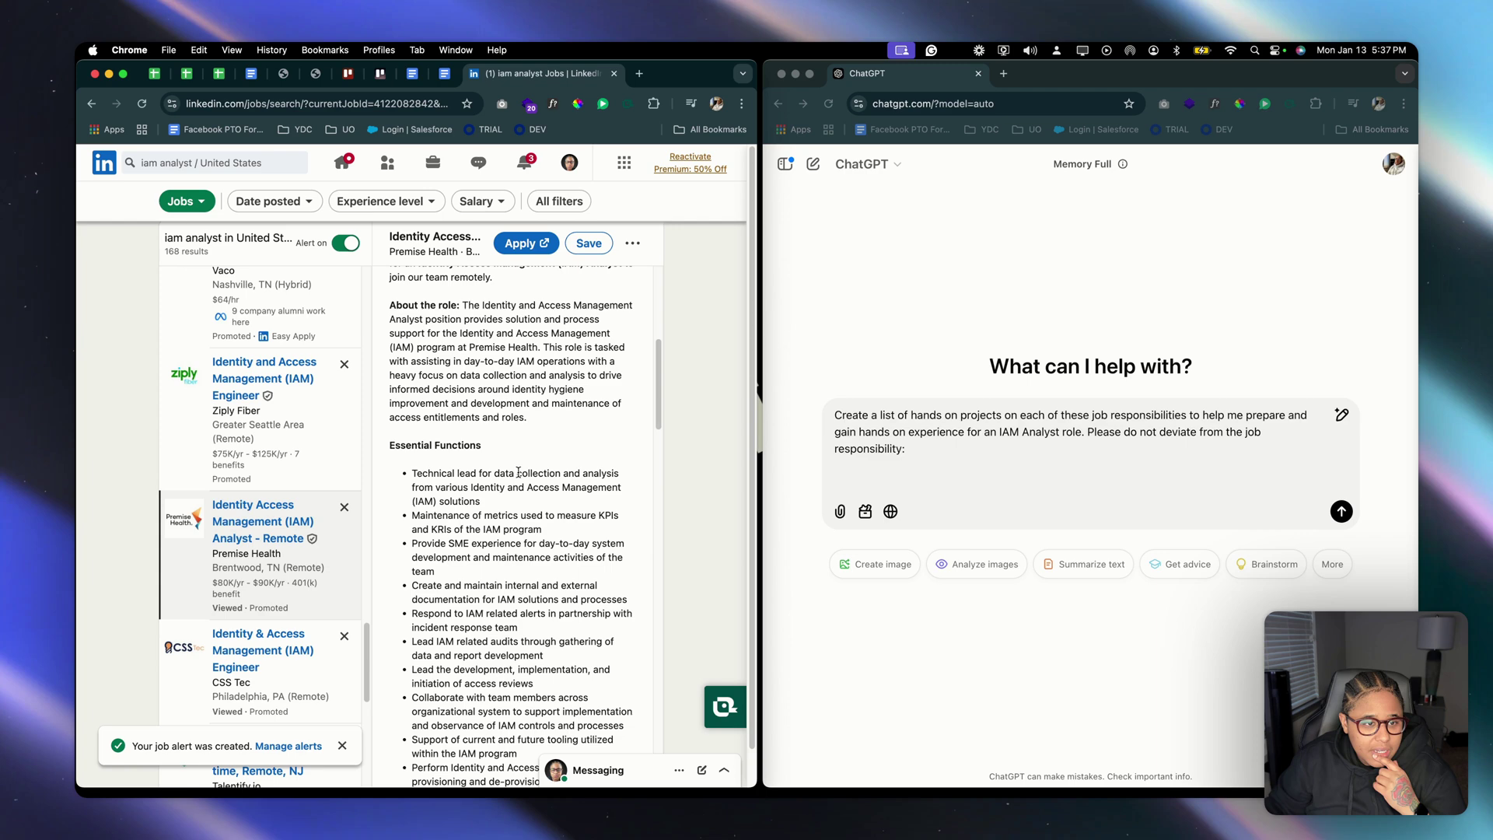
scroll(519, 472, down, 4)
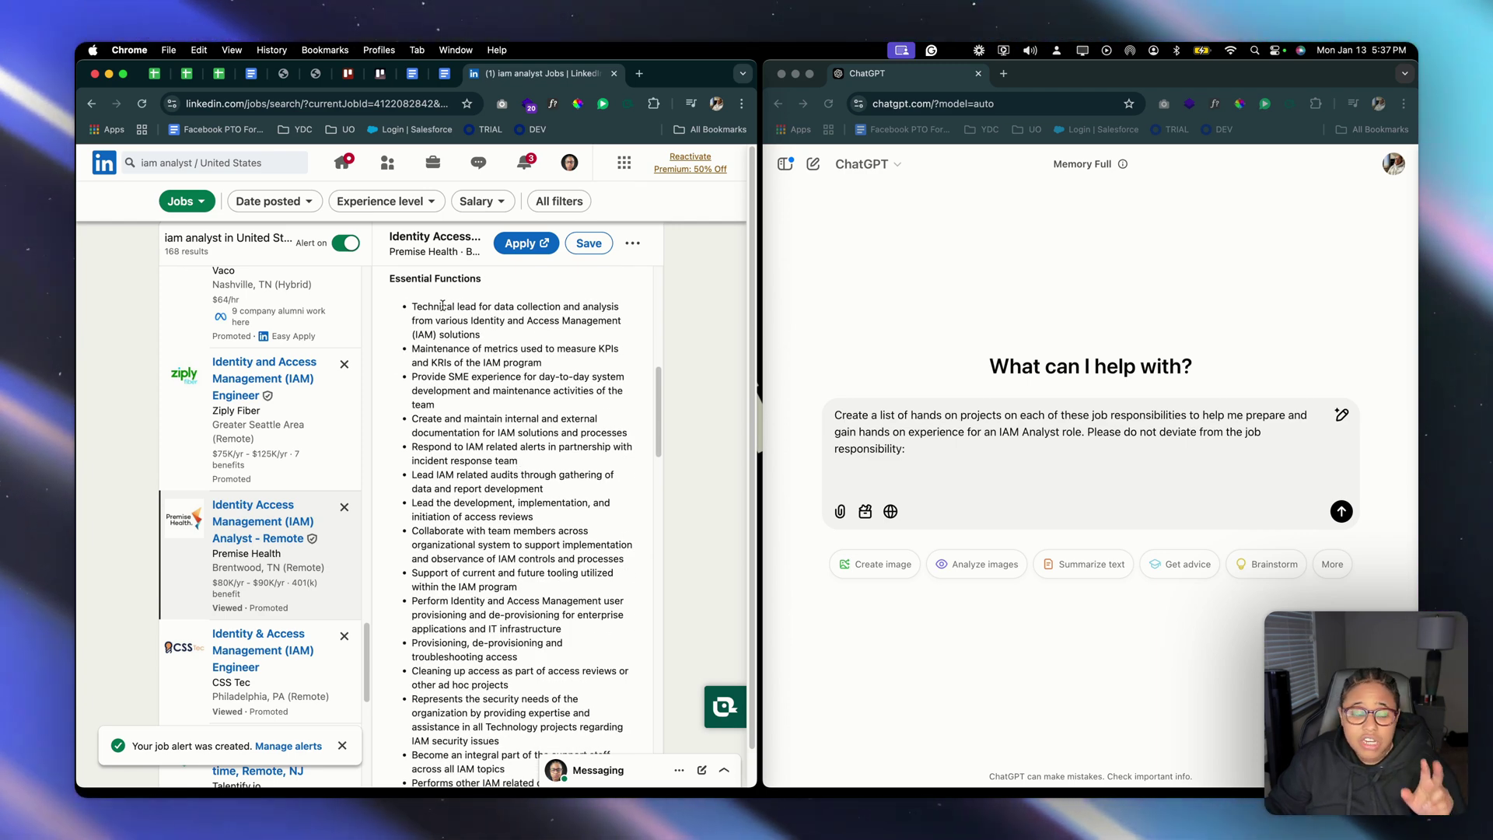
scroll(442, 305, up, 4)
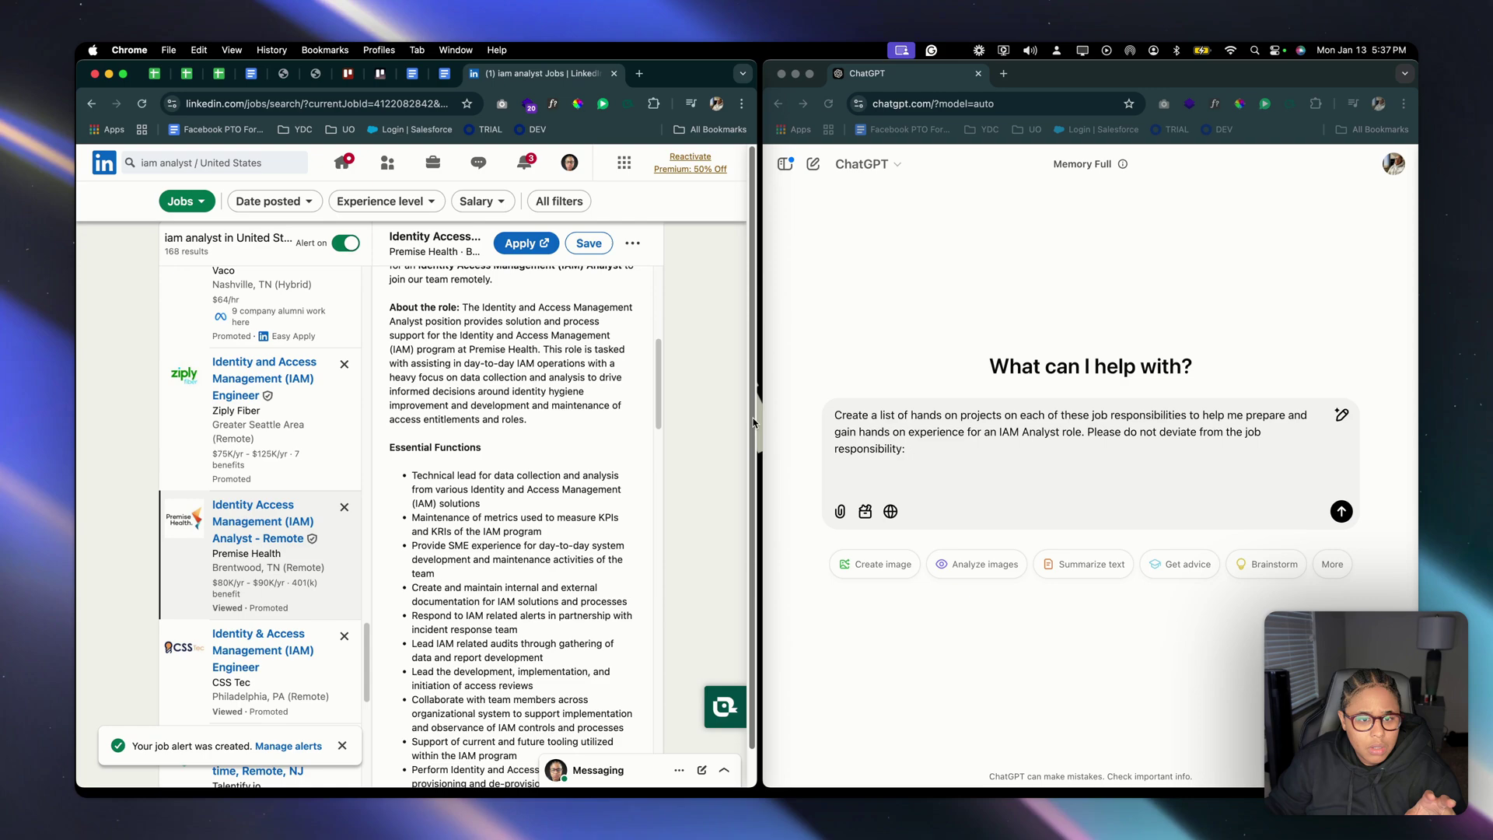
drag(754, 422, 970, 427)
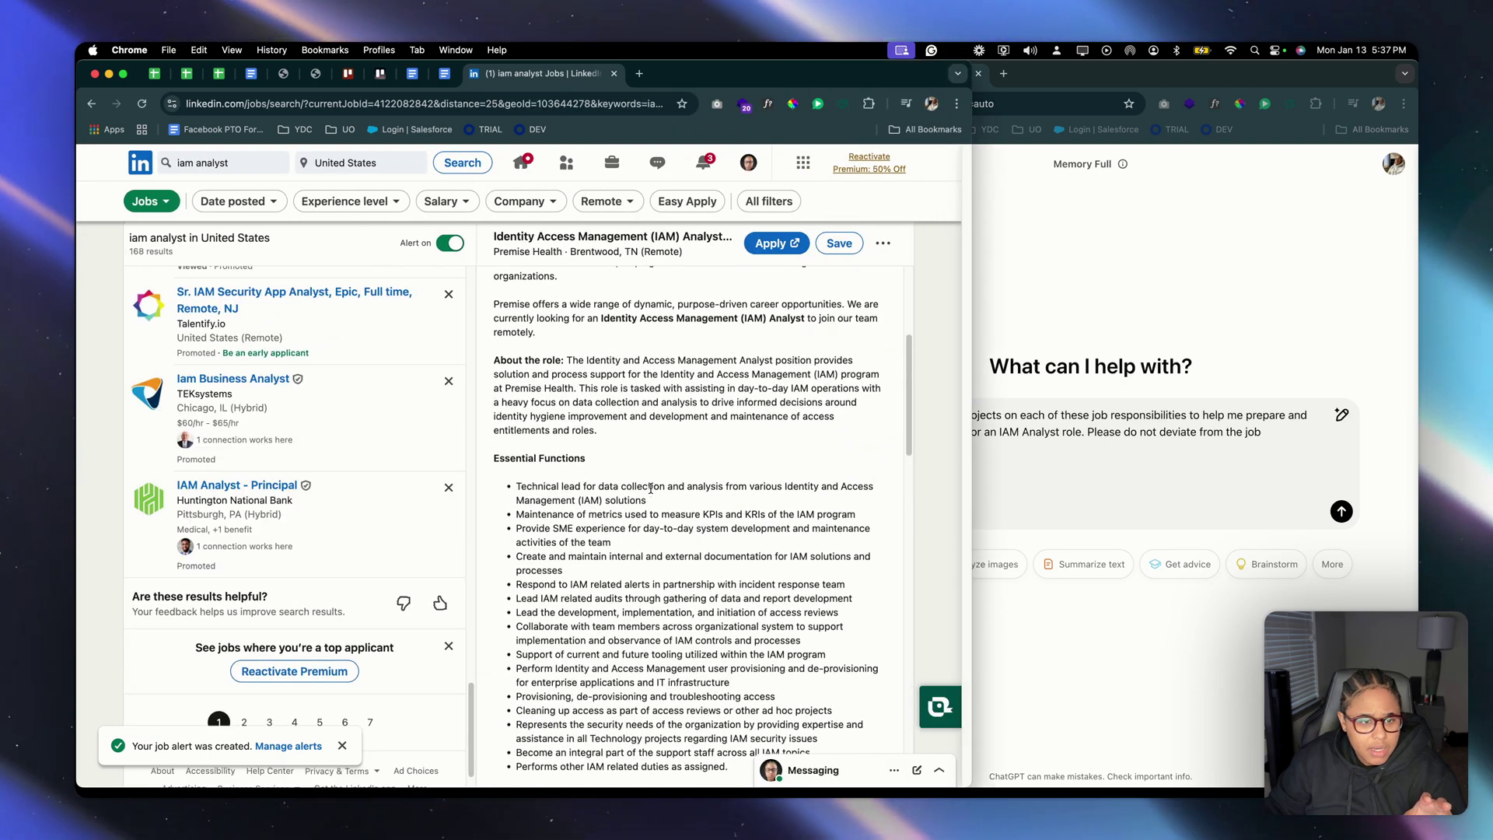
scroll(651, 489, up, 6)
scroll(651, 493, down, 3)
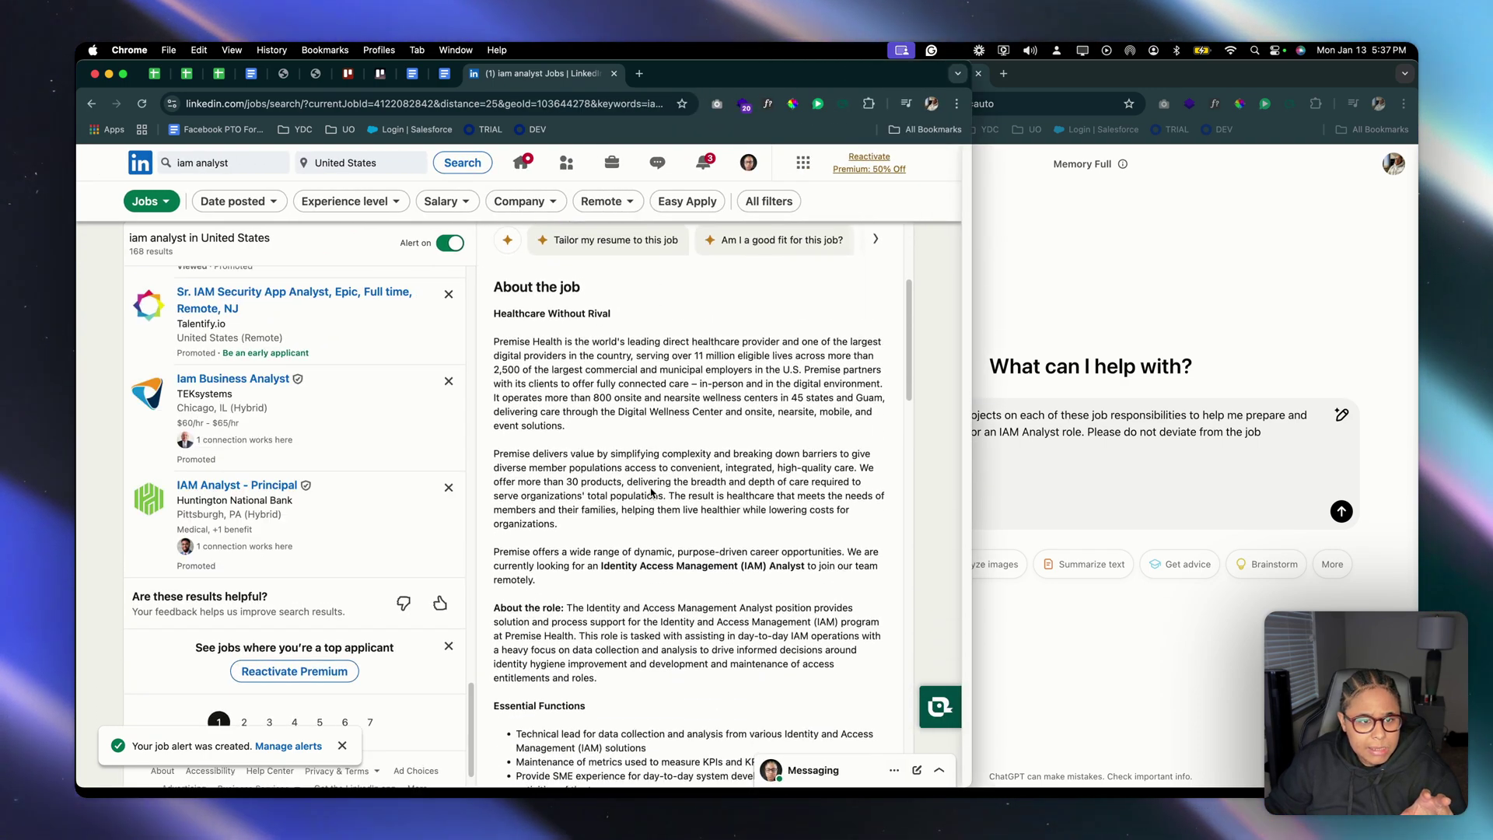
scroll(651, 492, down, 8)
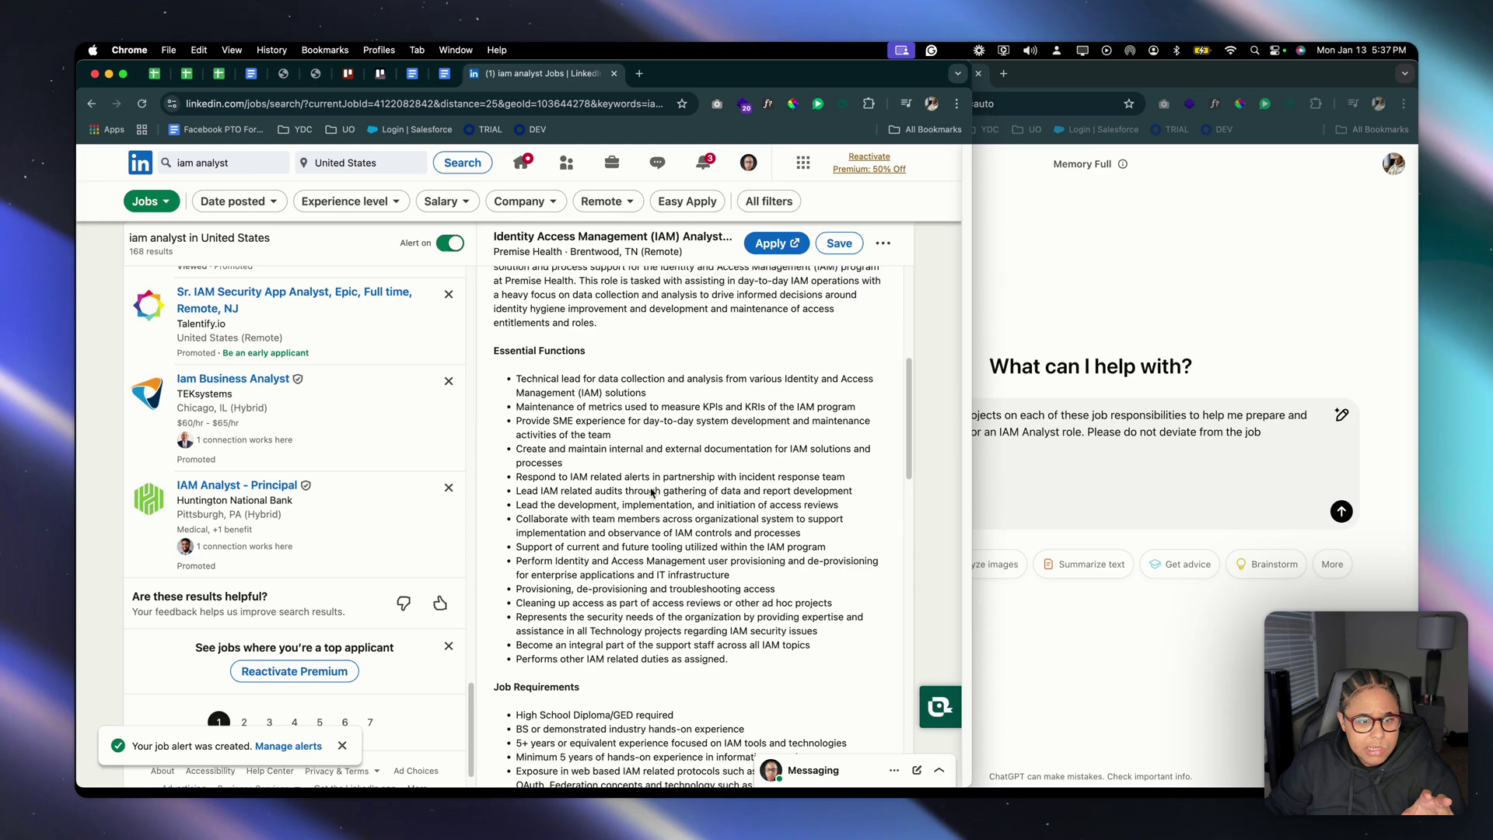
scroll(652, 492, down, 12)
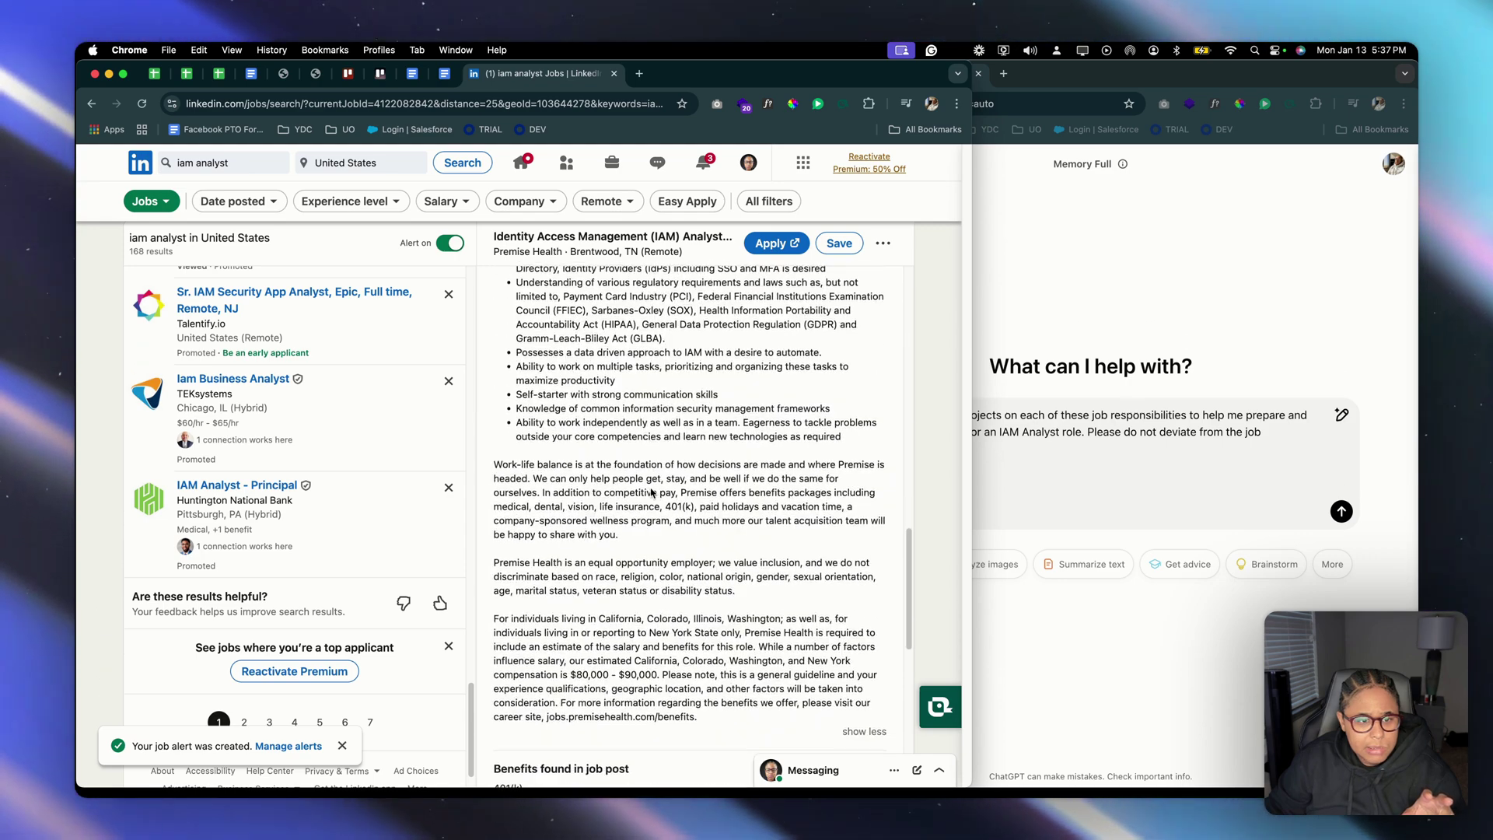
scroll(652, 492, up, 10)
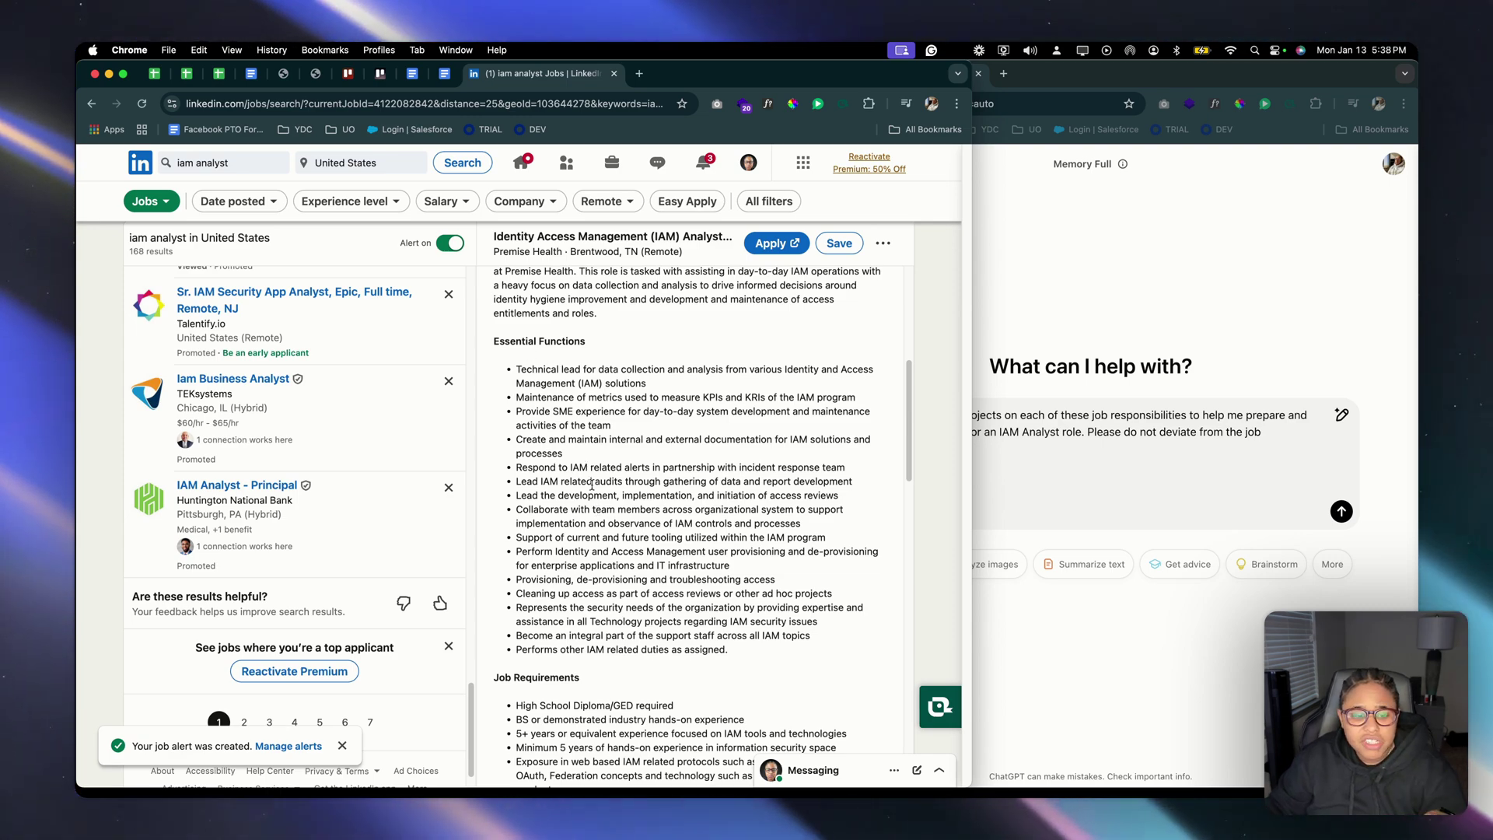
scroll(587, 494, down, 3)
scroll(581, 488, down, 5)
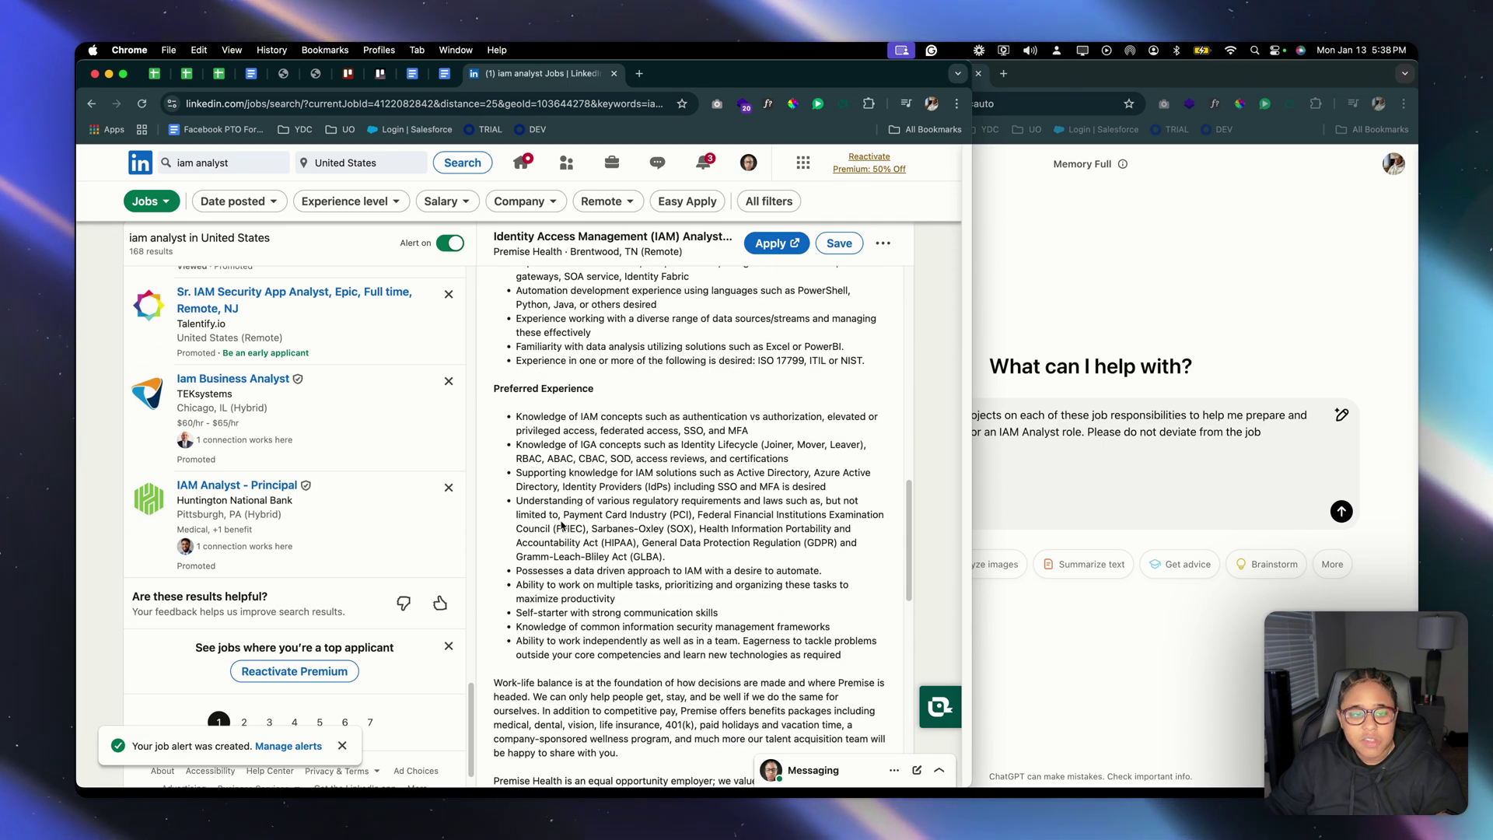
scroll(561, 516, up, 8)
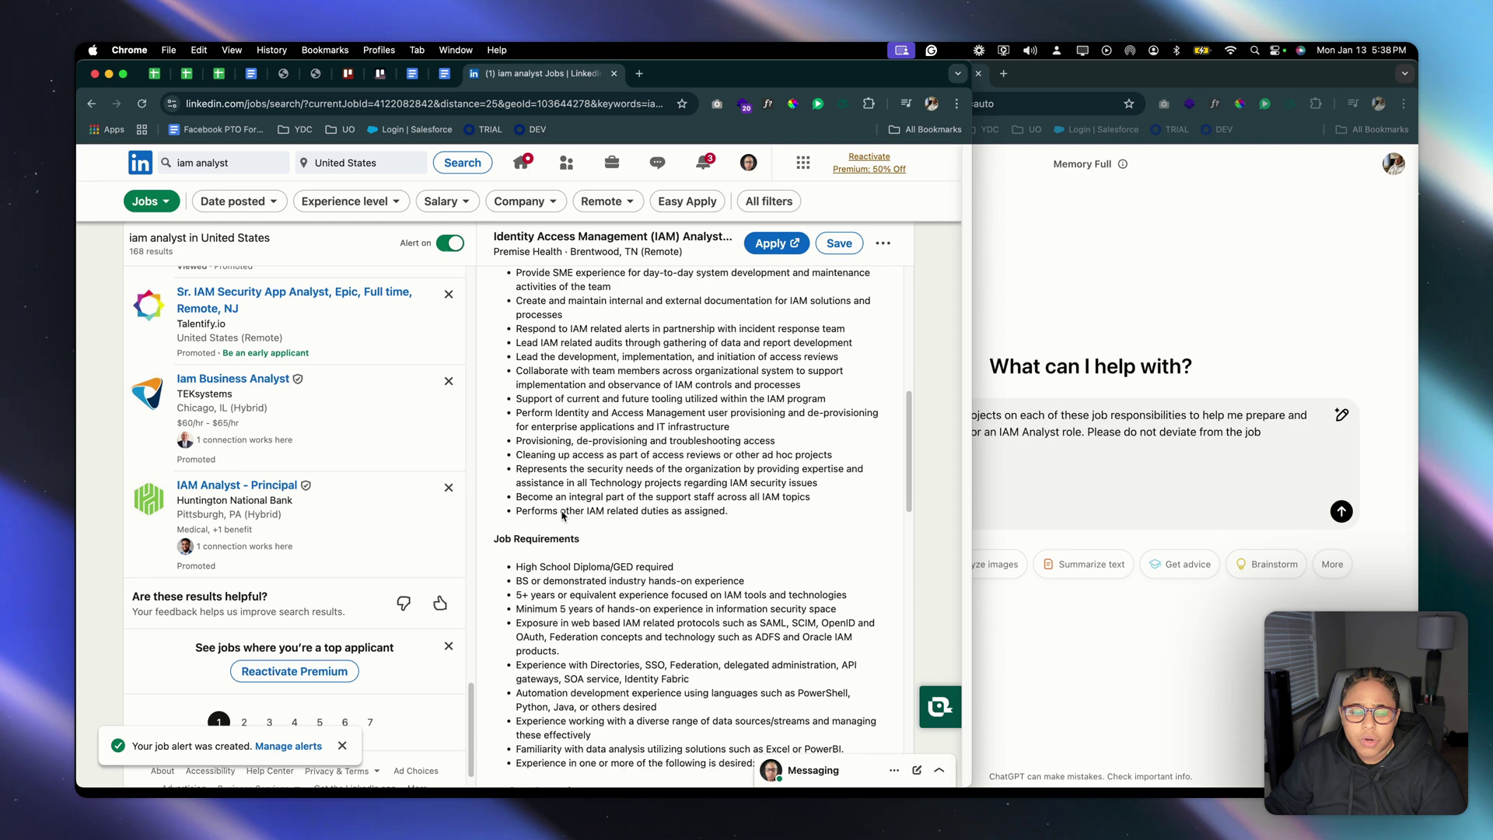
drag(490, 289, 842, 612)
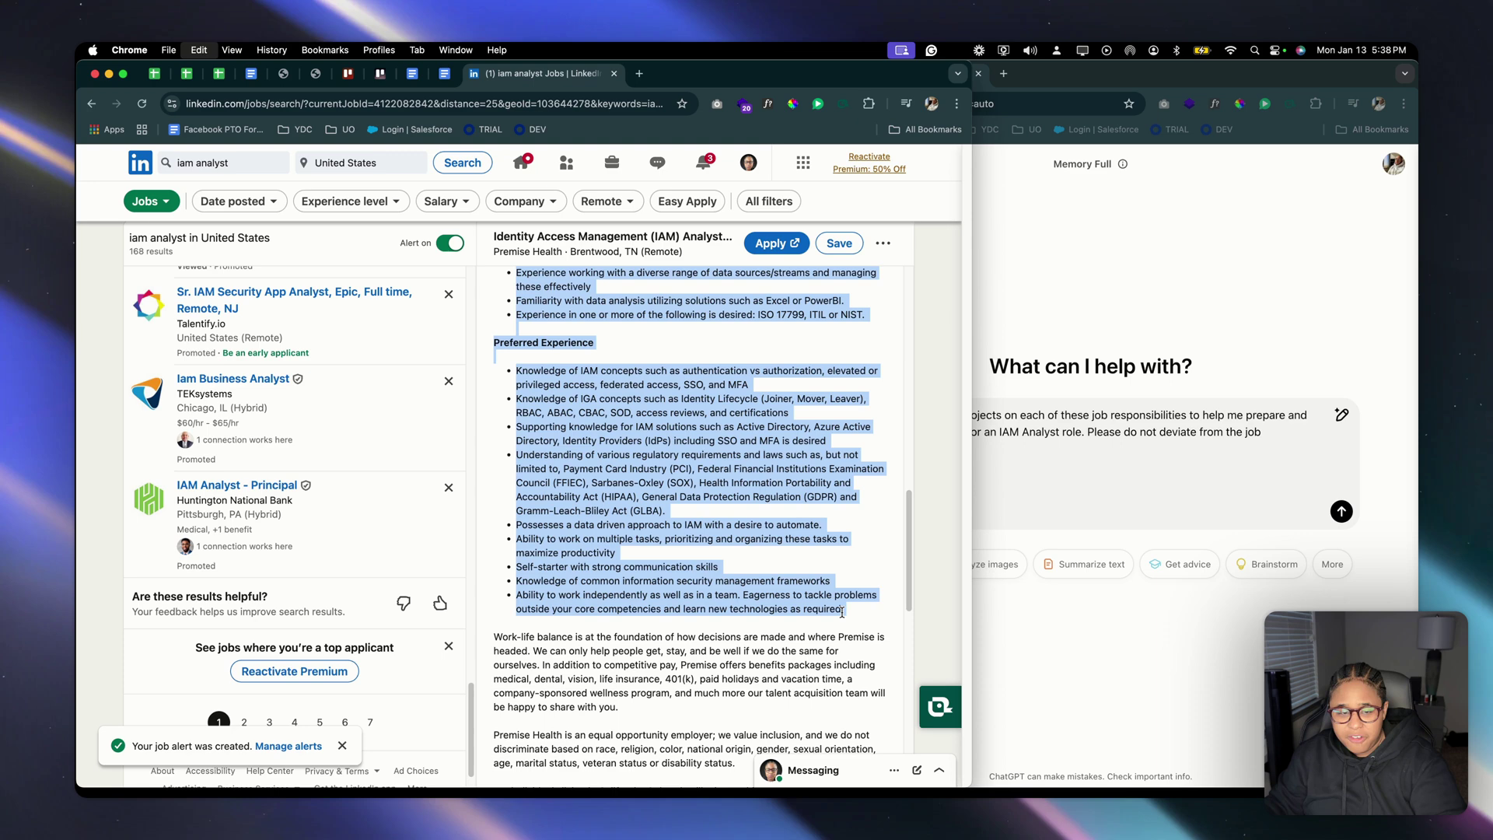
scroll(745, 453, up, 3)
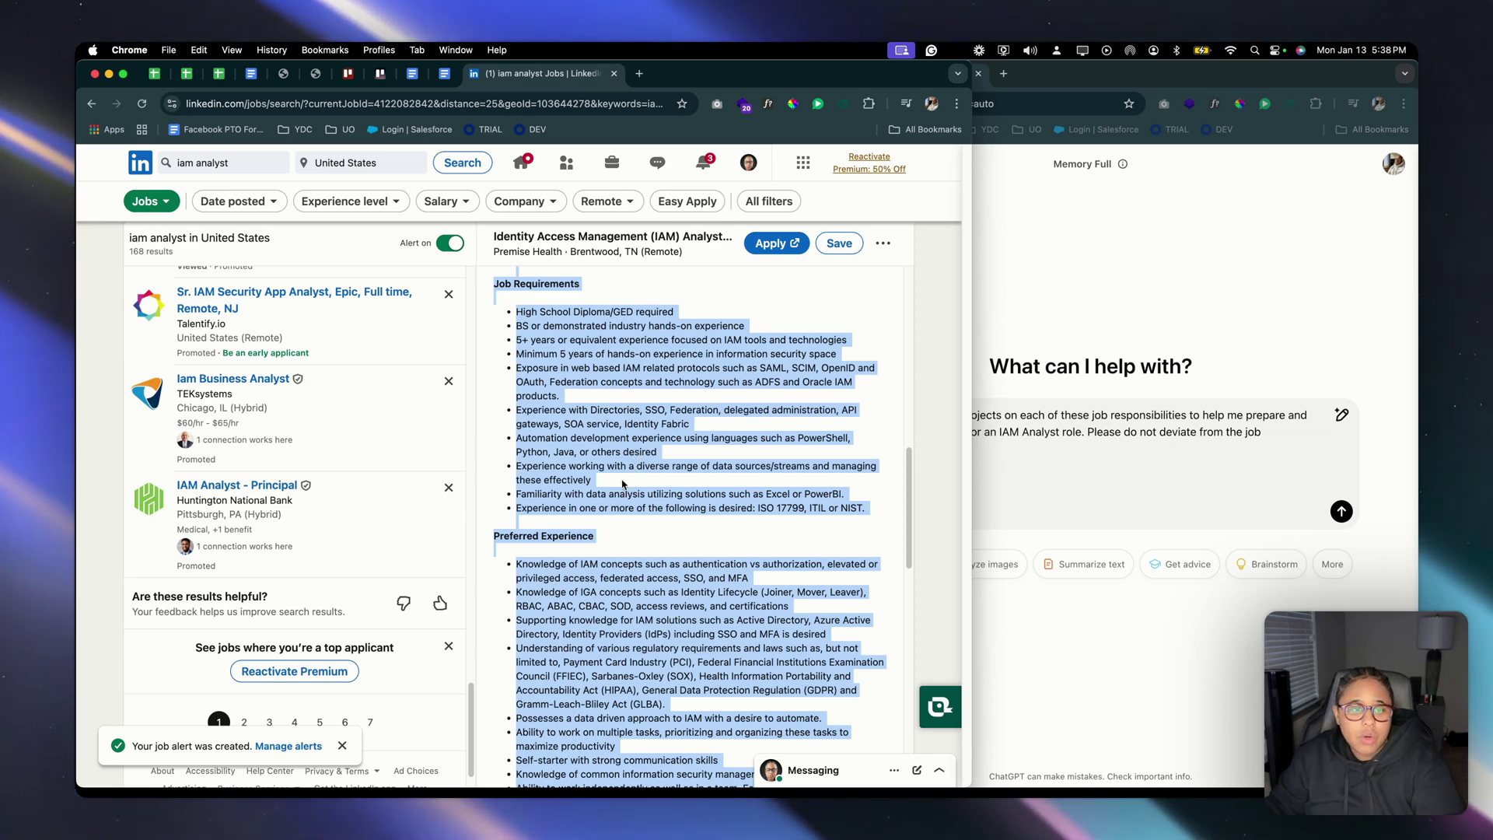
scroll(622, 484, up, 10)
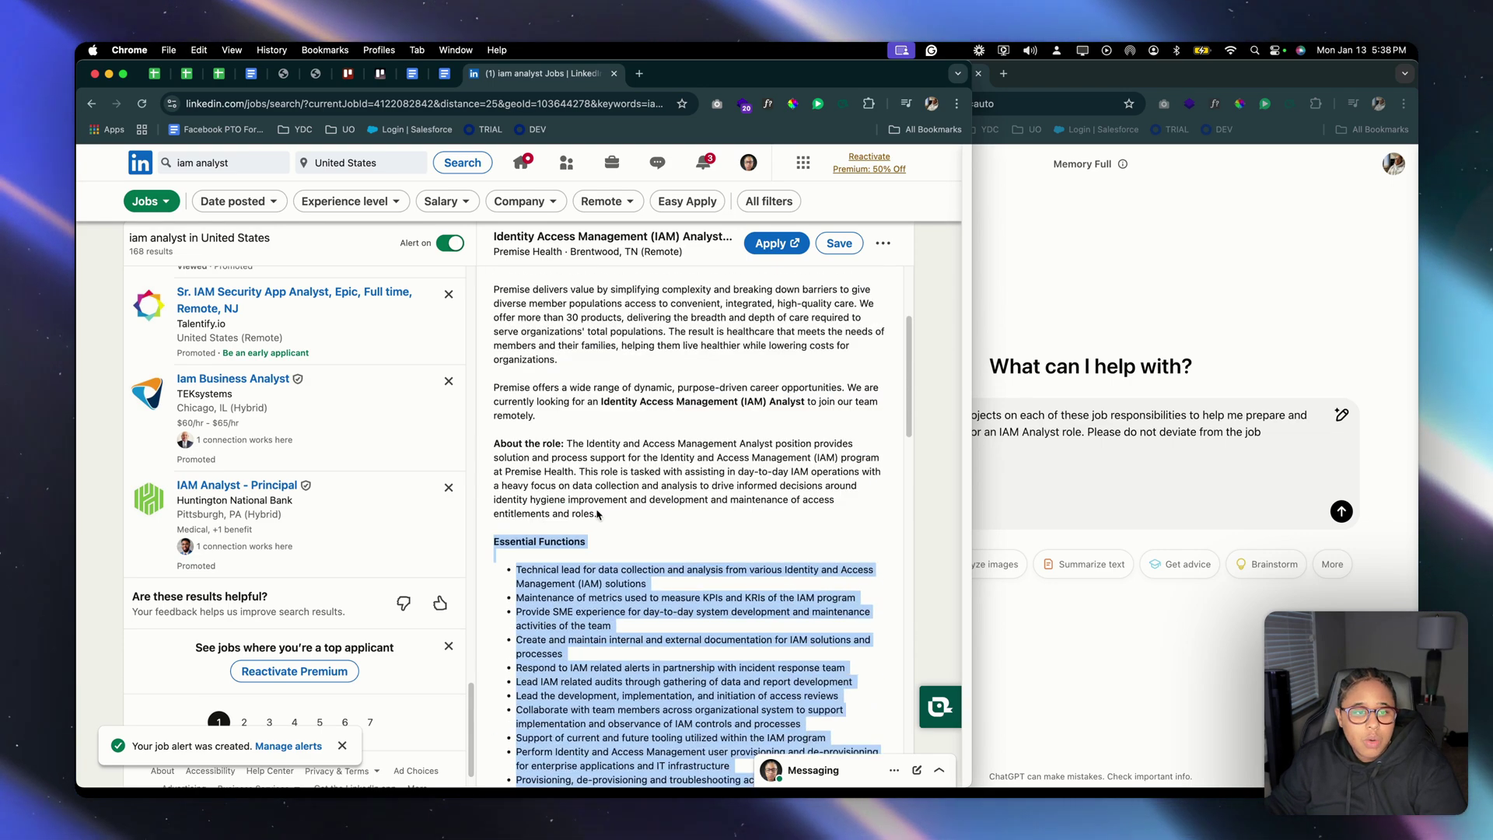
scroll(598, 514, down, 10)
scroll(554, 487, down, 3)
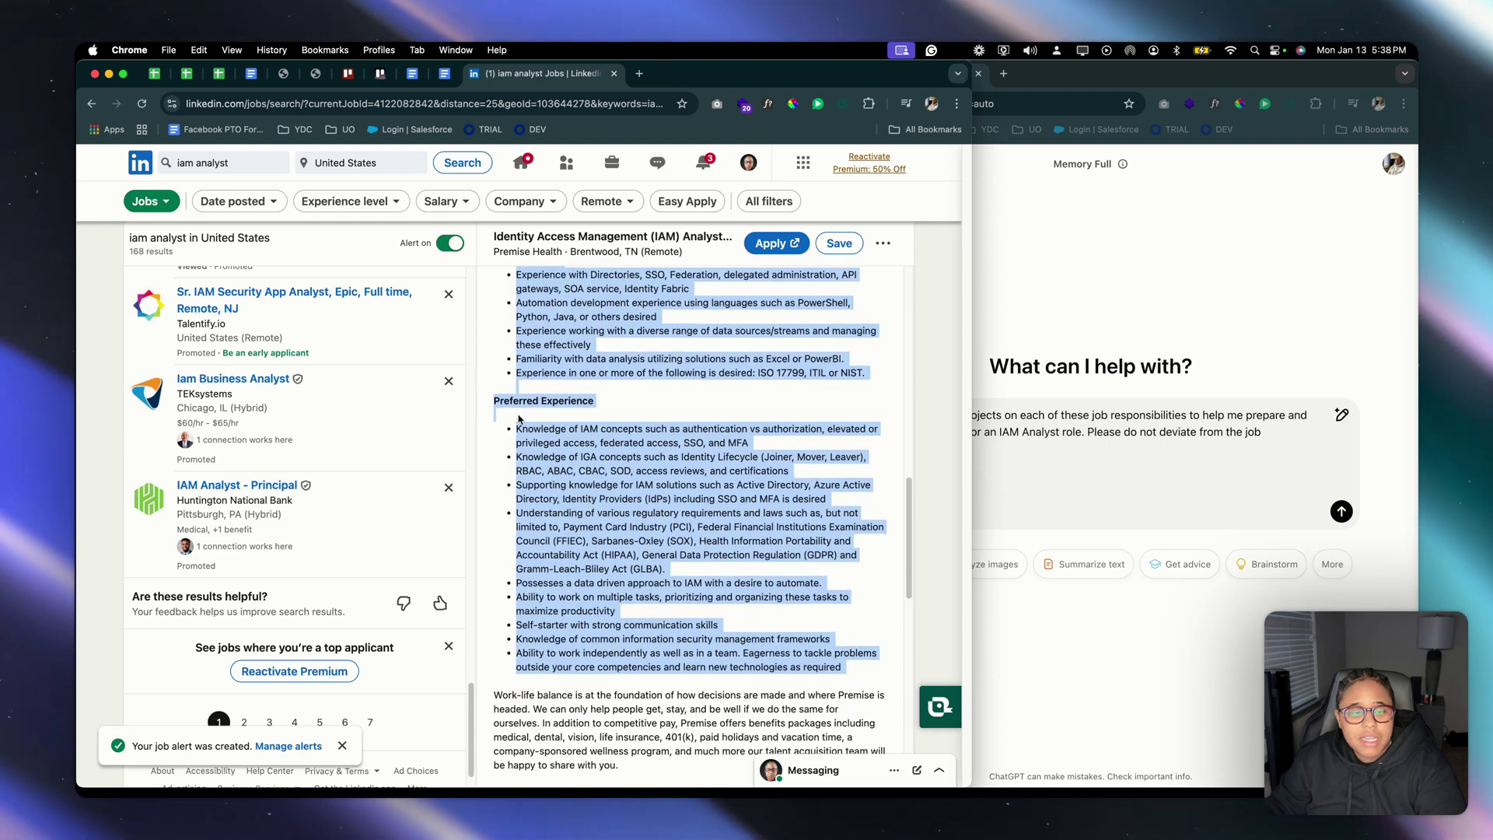
- Paste the copied job responsibilities into the ChatGPT prompt and send it
click(1071, 469)
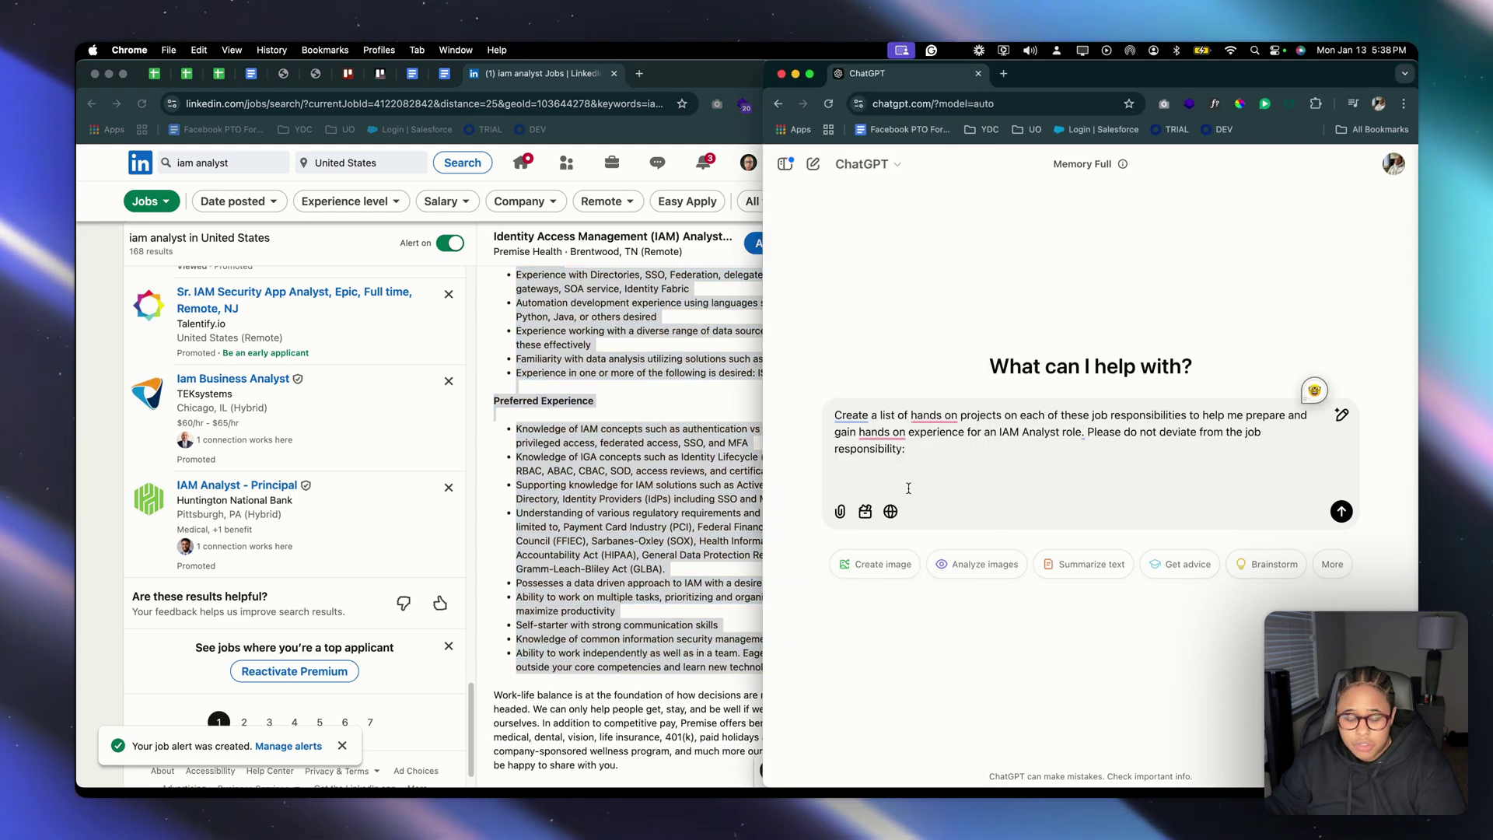
key(super+v)
click(1341, 545)
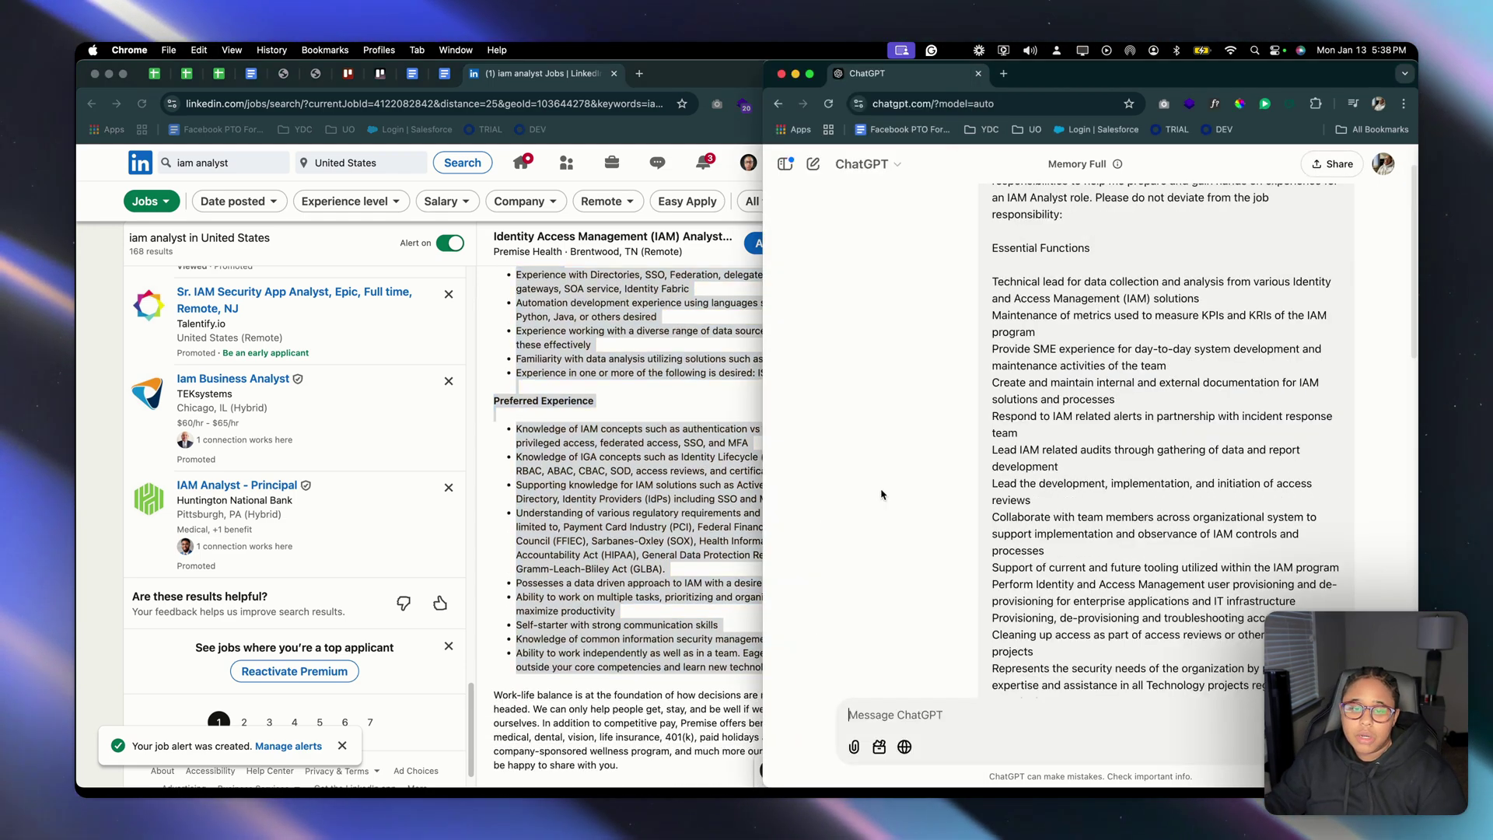
- Scroll through ChatGPT's reply listing 20 hands-on IAM projects down to the closing summary
scroll(1036, 561, down, 1)
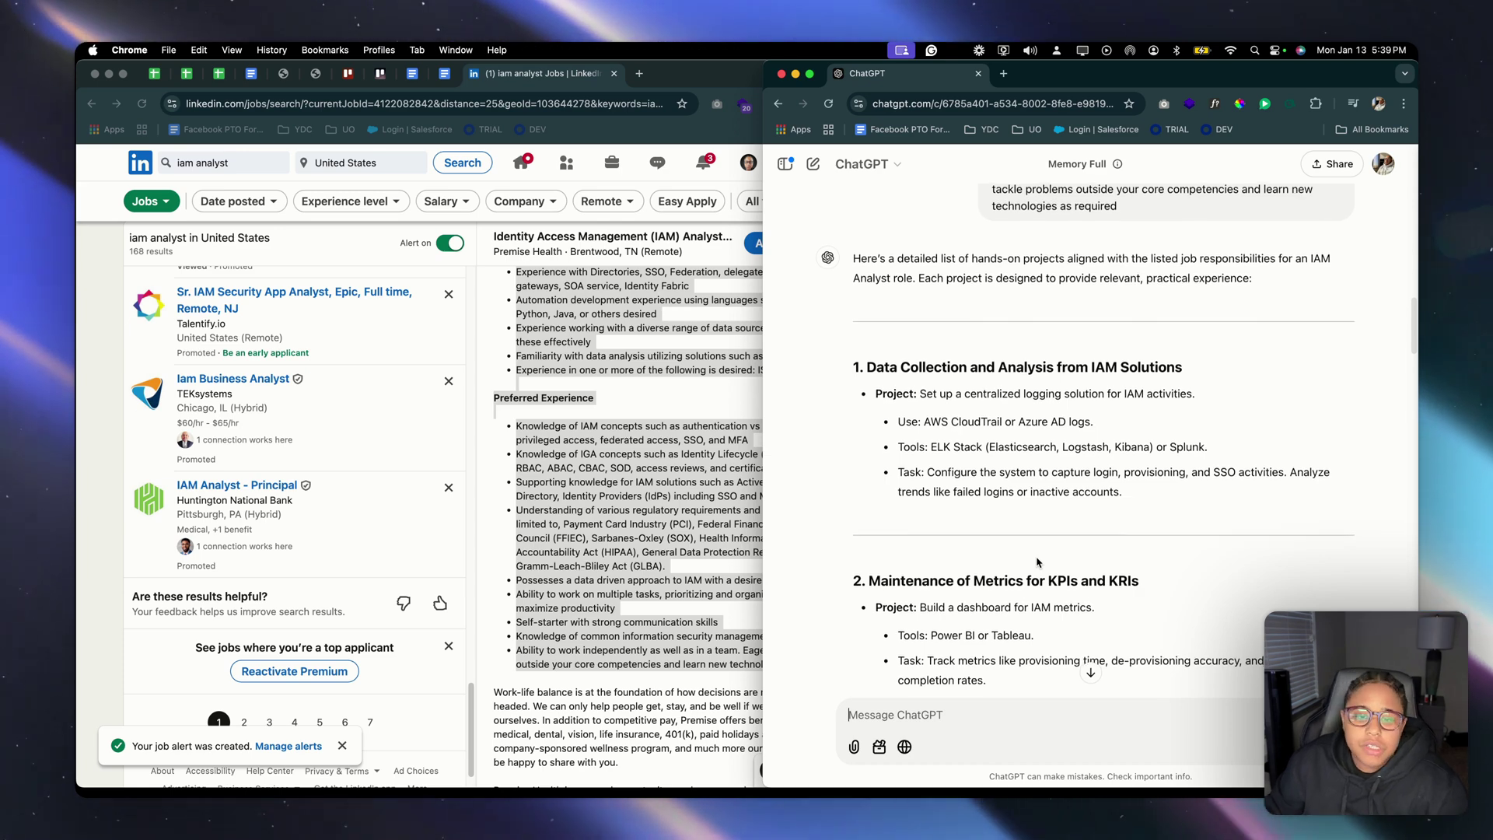
scroll(1036, 562, down, 3)
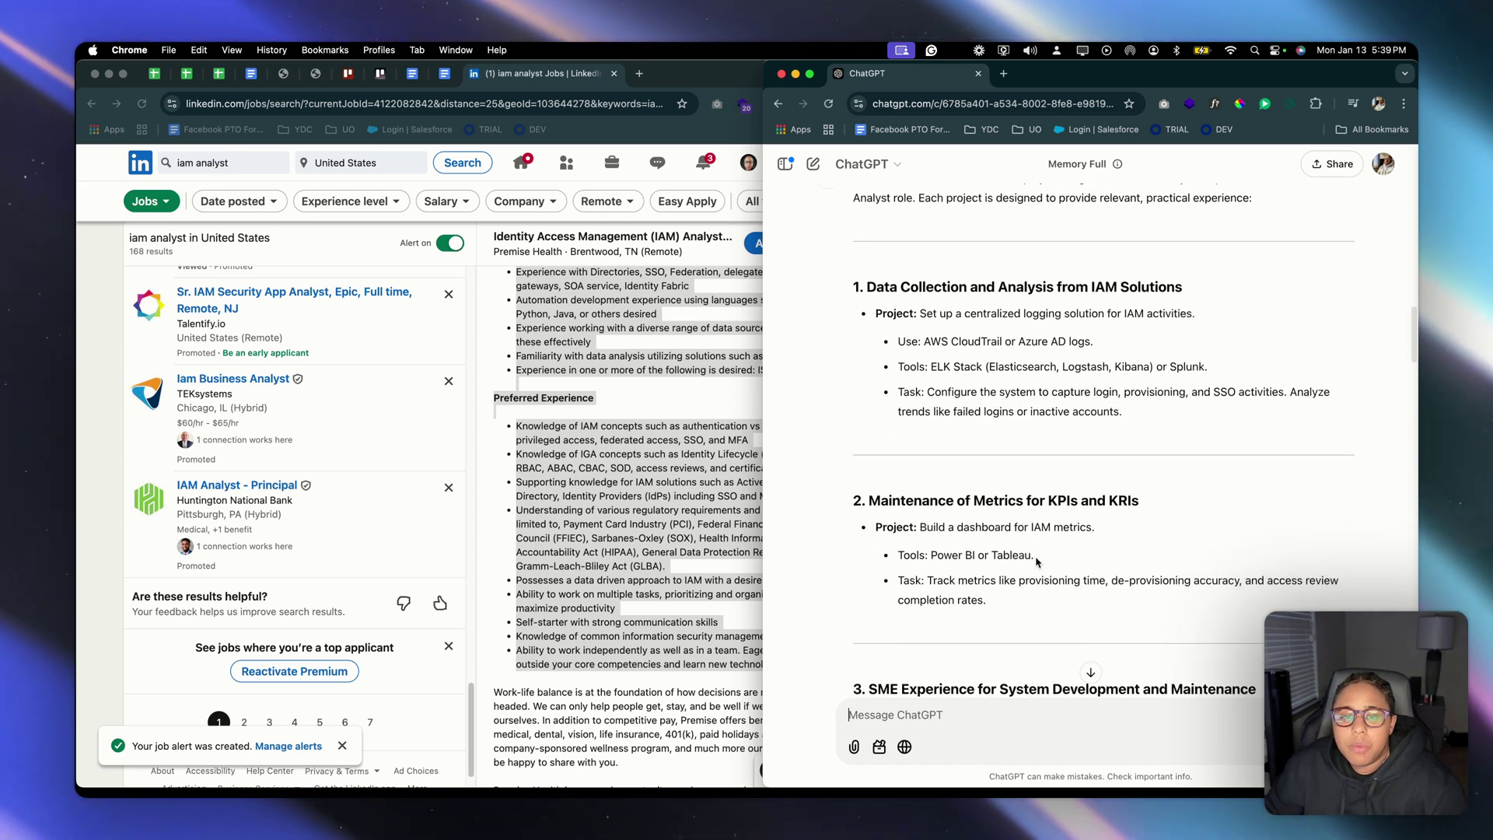
scroll(1036, 558, up, 3)
scroll(1037, 558, down, 10)
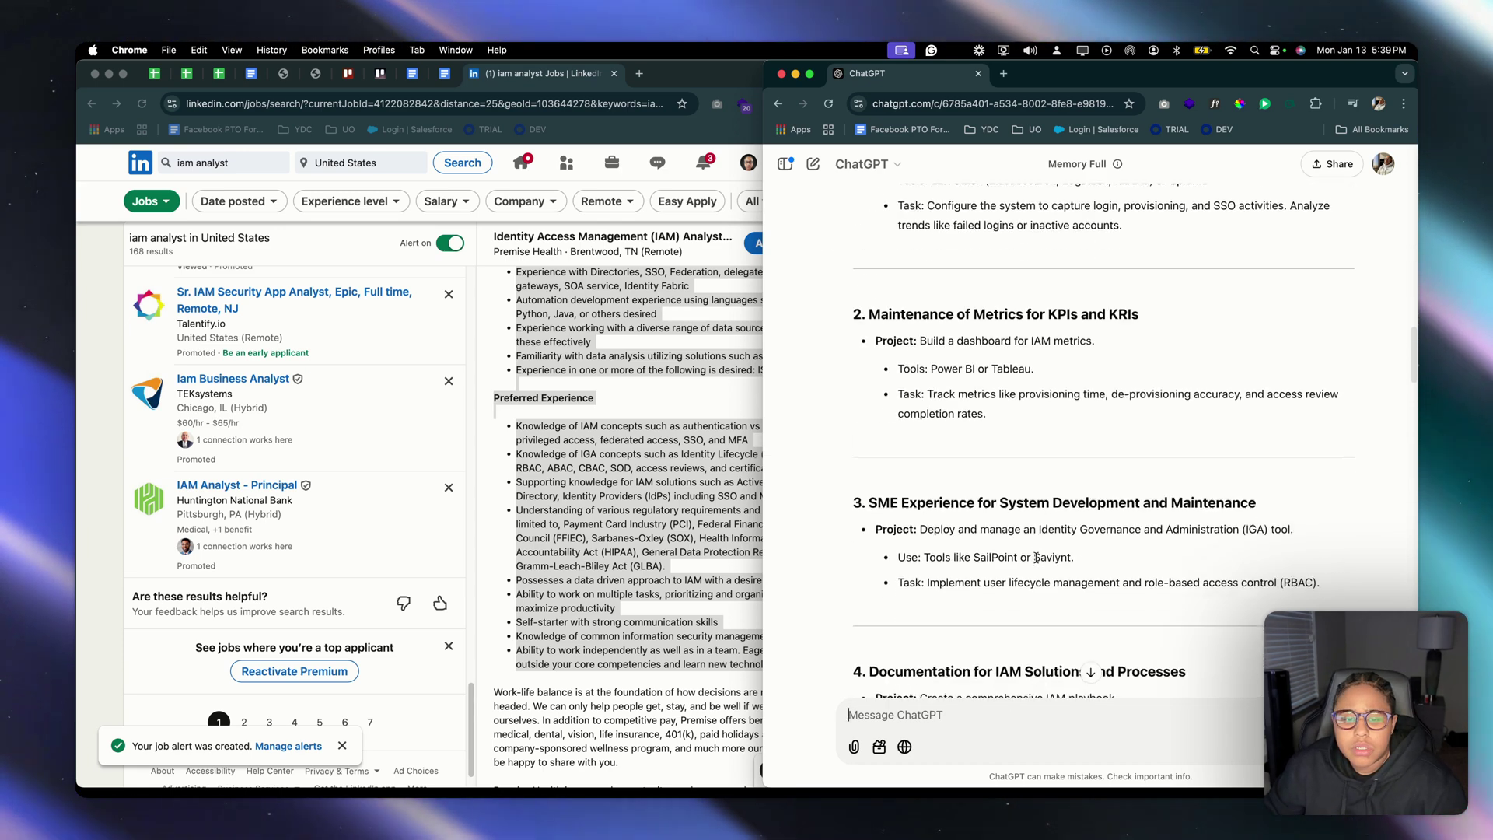
scroll(1037, 558, down, 12)
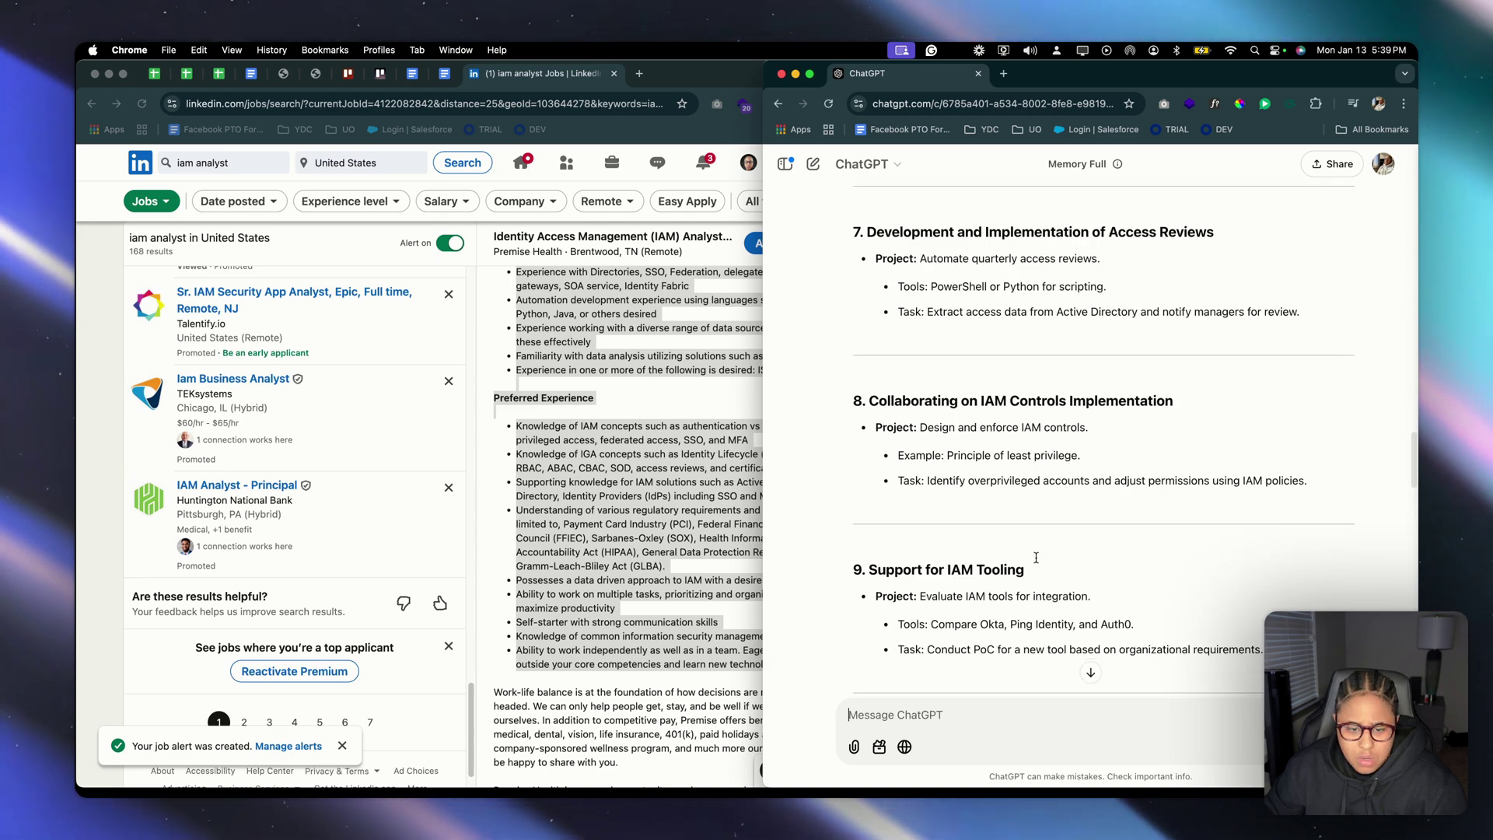
scroll(1037, 561, down, 12)
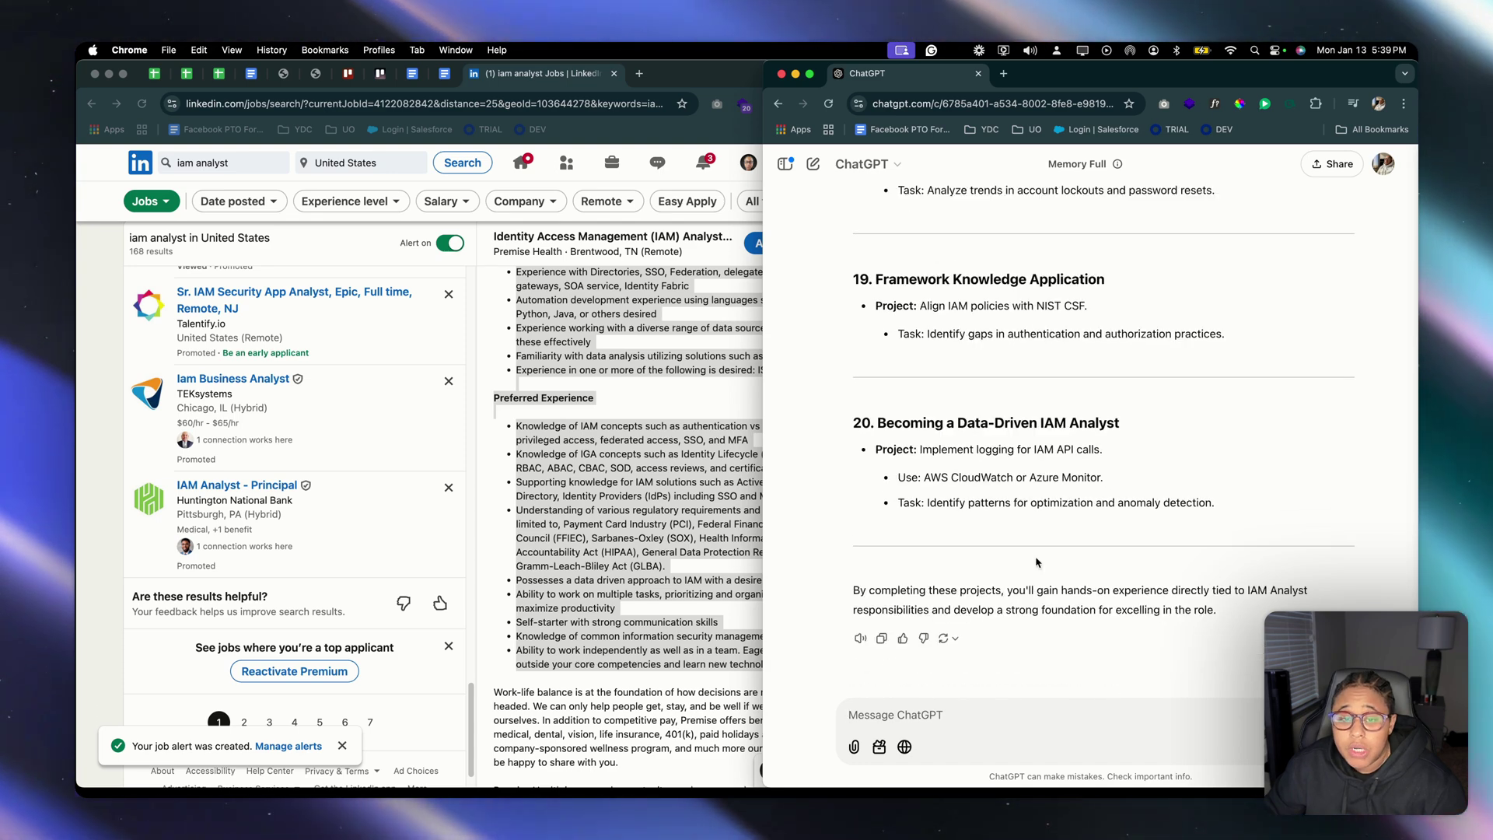
scroll(1036, 561, up, 1)
- Bring the LinkedIn IAM Analyst posting forward and scroll through its description
click(620, 439)
scroll(618, 436, up, 6)
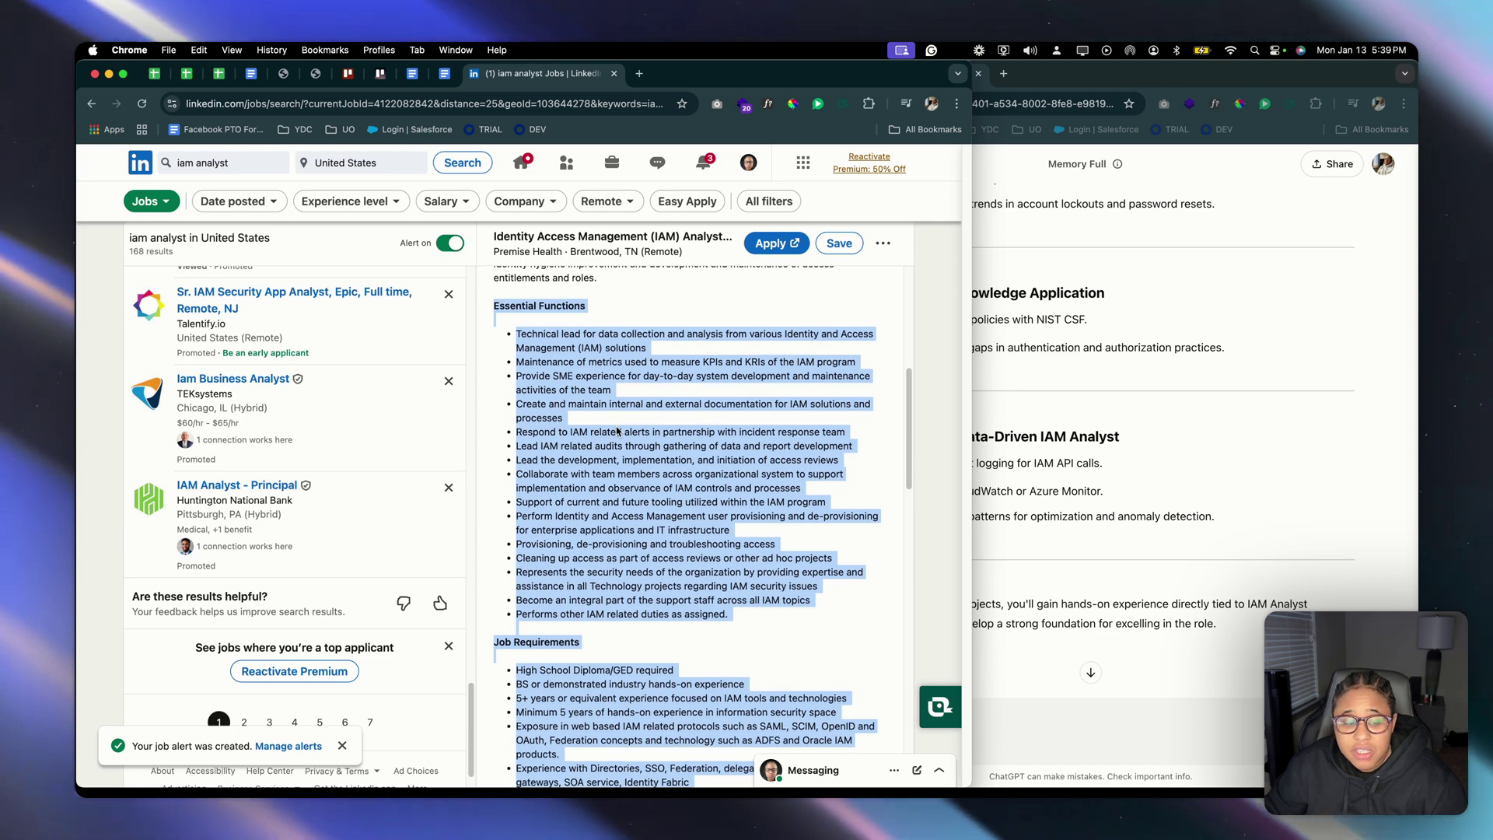
scroll(616, 430, down, 3)
scroll(617, 427, down, 12)
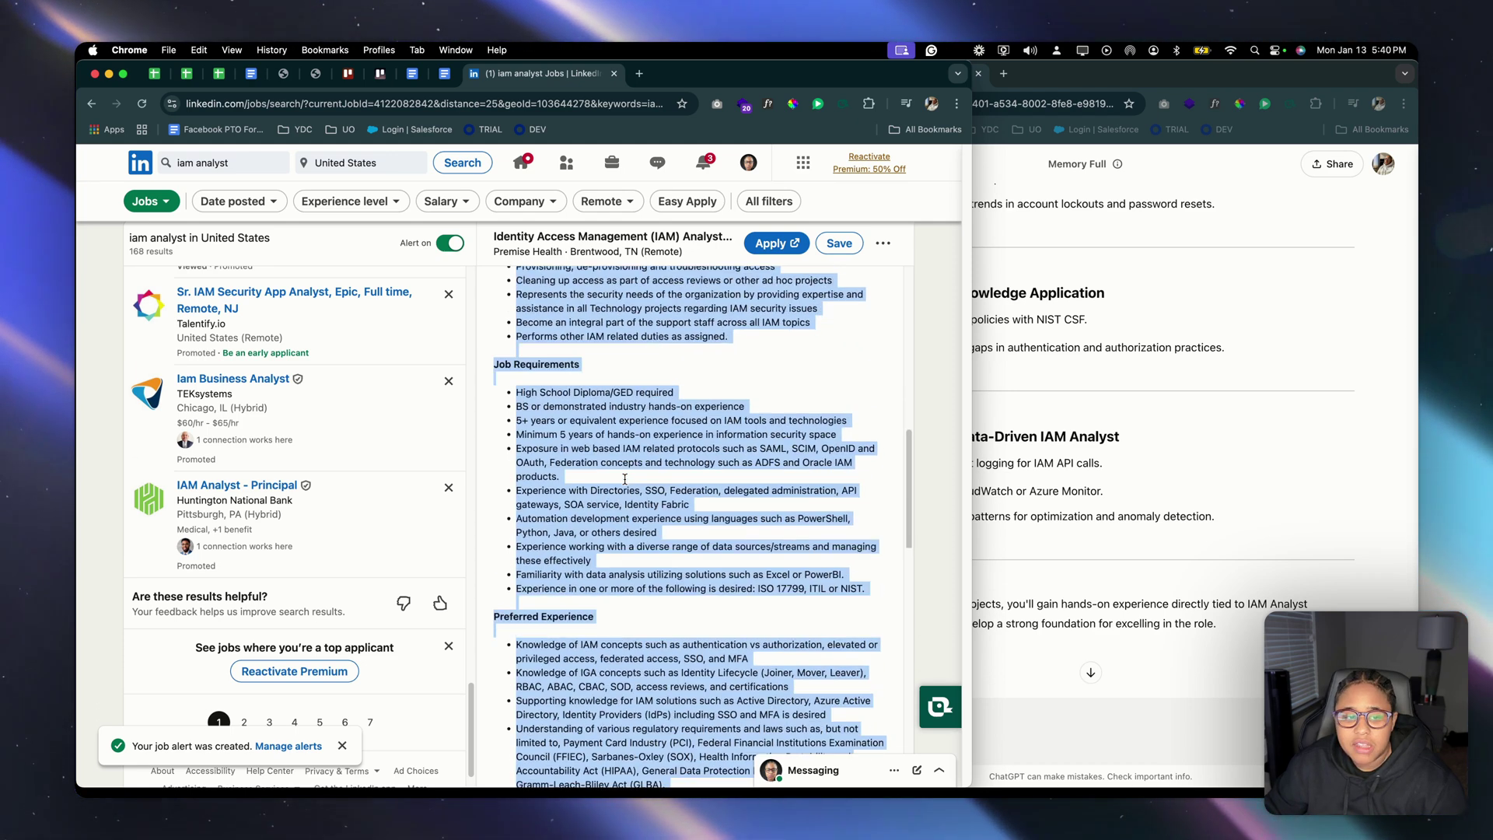
click(1130, 529)
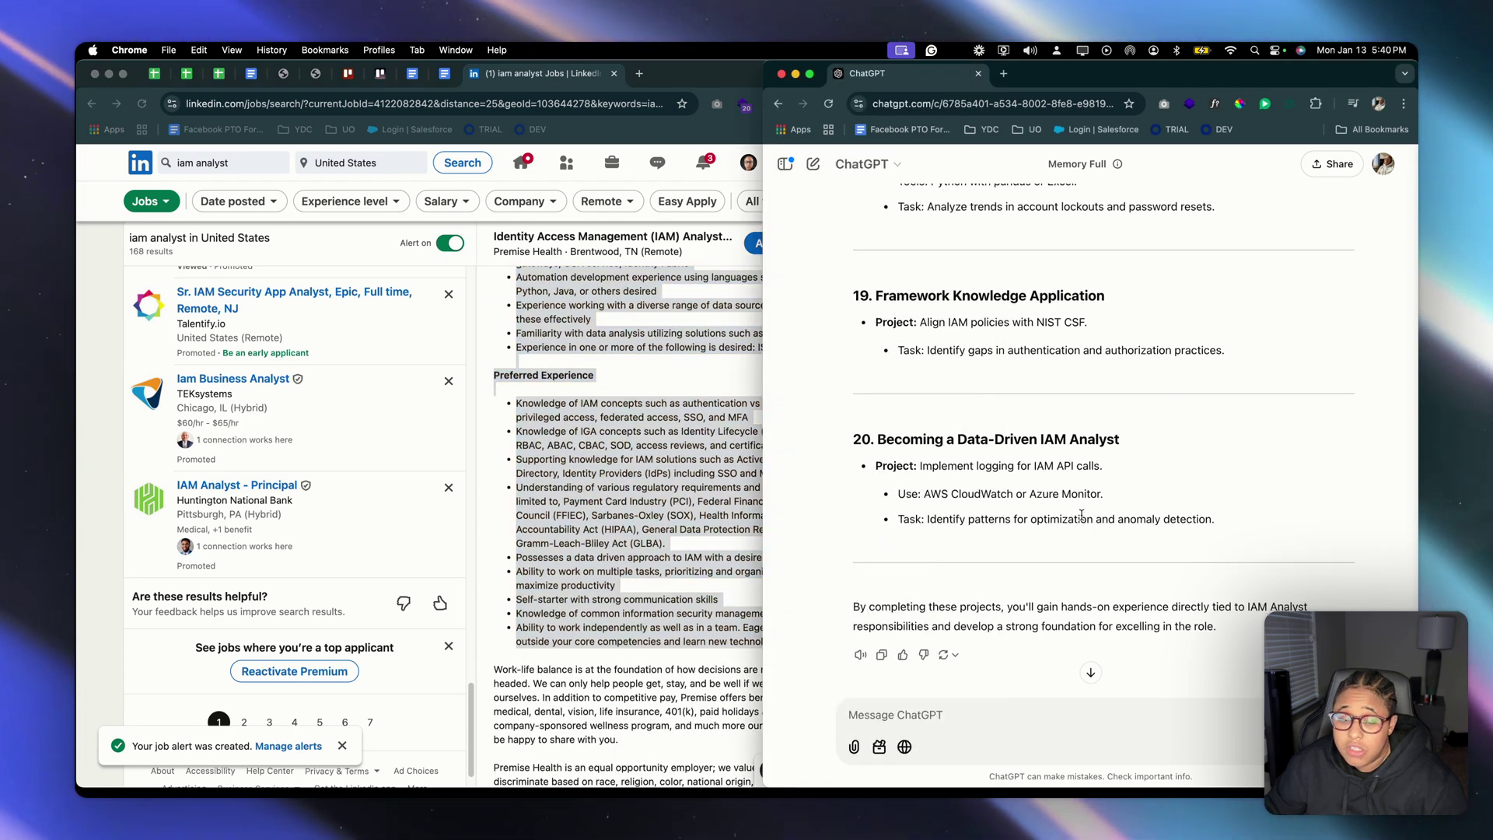
scroll(1104, 521, up, 5)
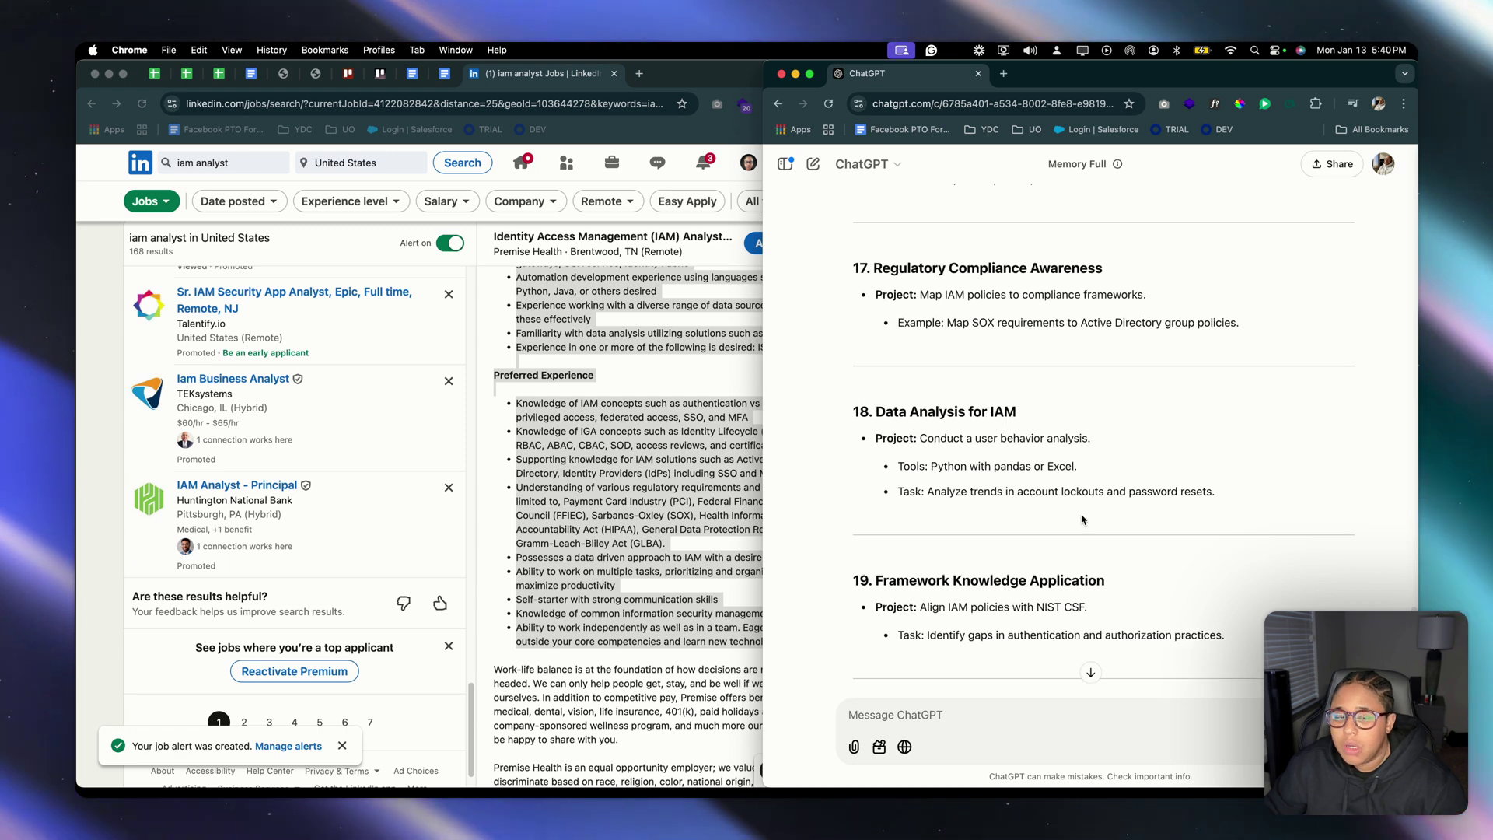
scroll(1081, 515, up, 7)
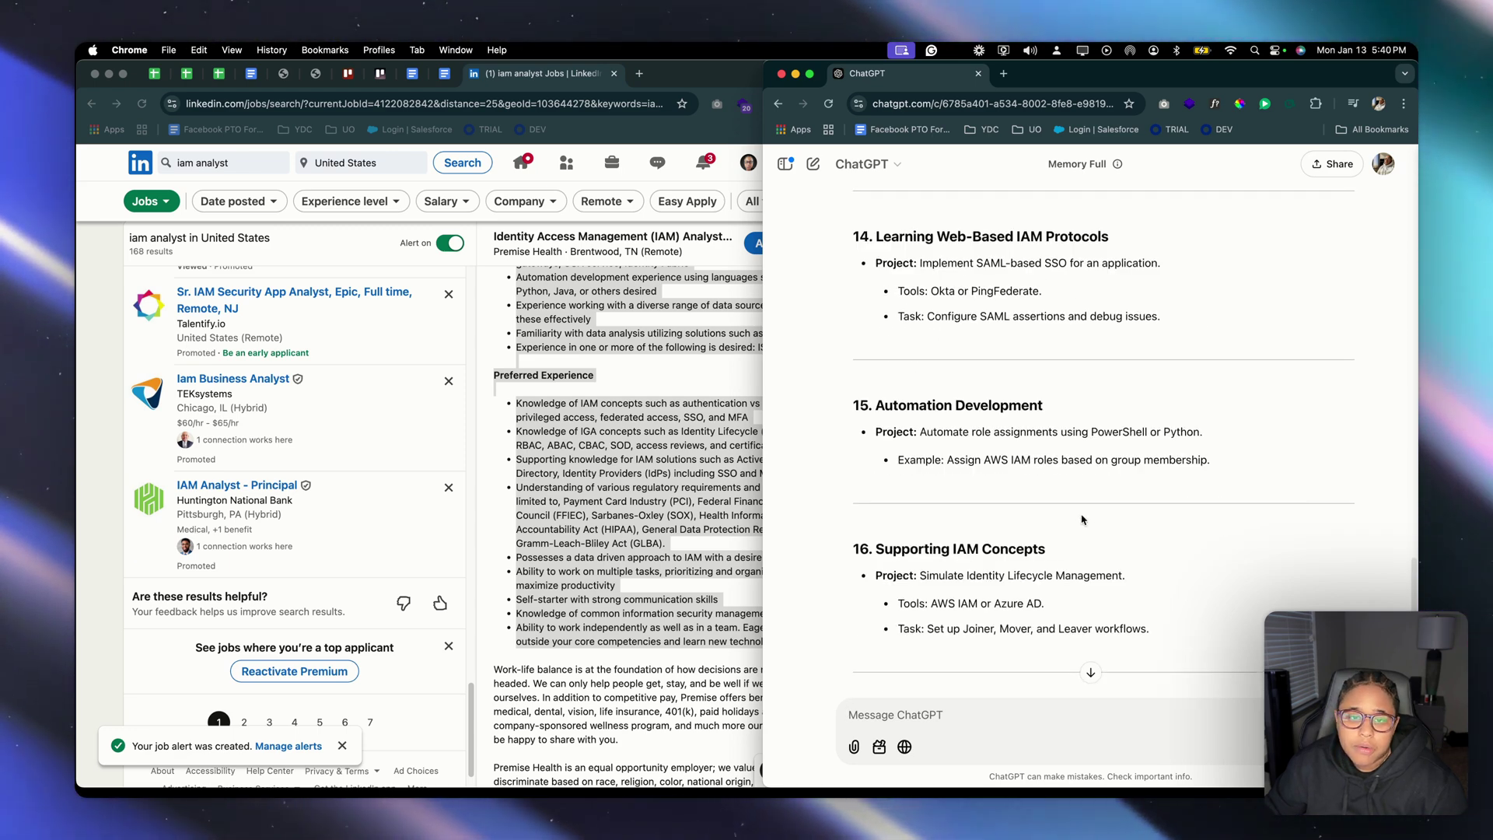
scroll(1081, 519, up, 14)
scroll(1081, 519, up, 14)
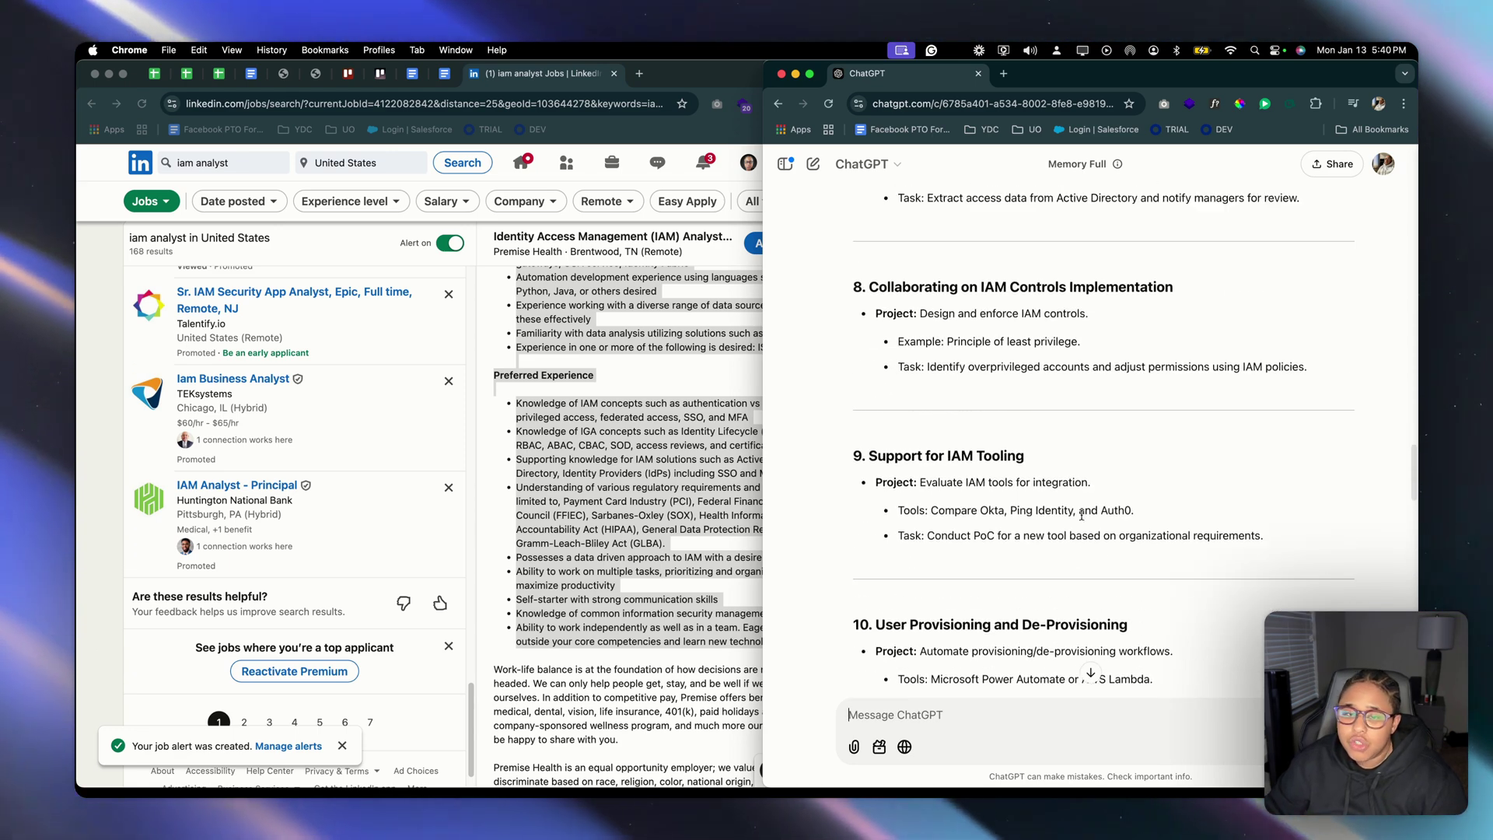
scroll(1081, 520, up, 11)
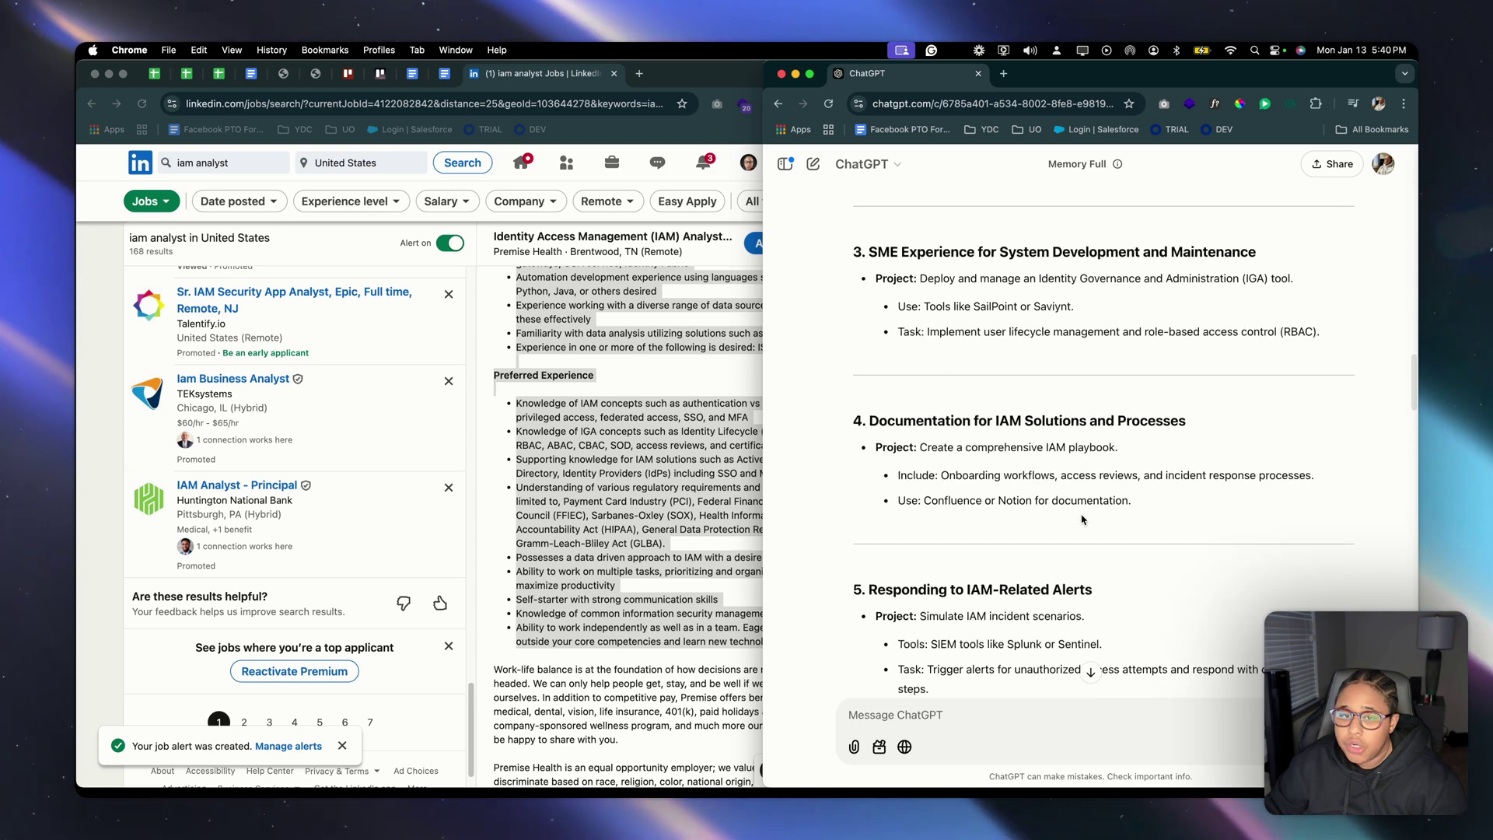
scroll(1080, 519, up, 1)
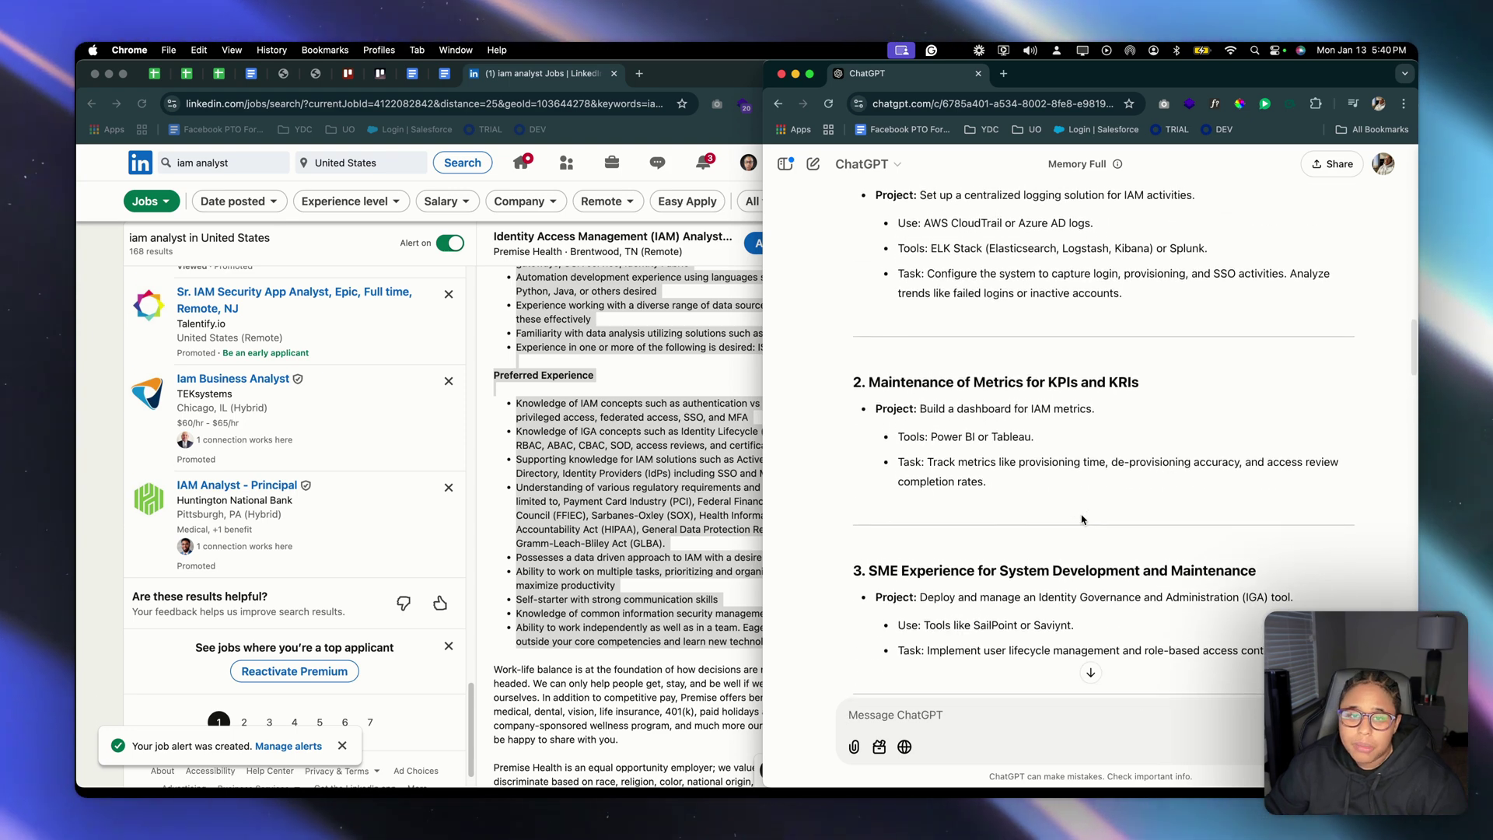